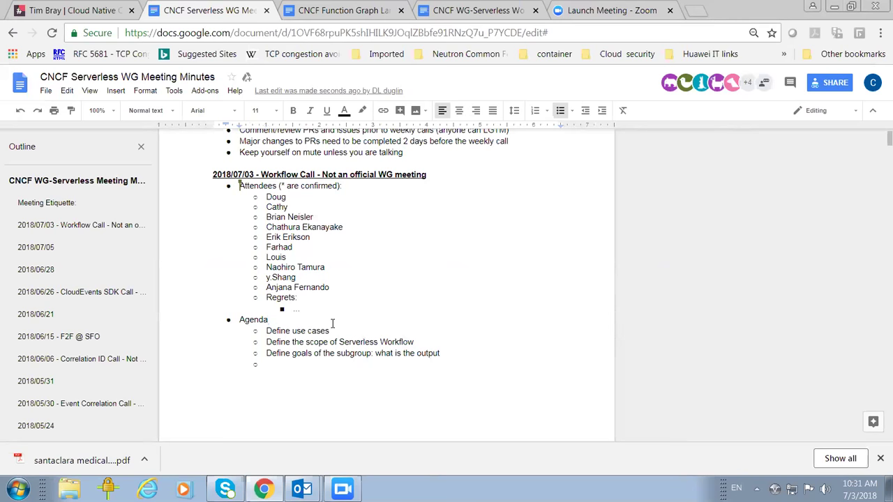
# Copy the web address of the CNCF Function Graph Language new document
pyautogui.click(475, 13)
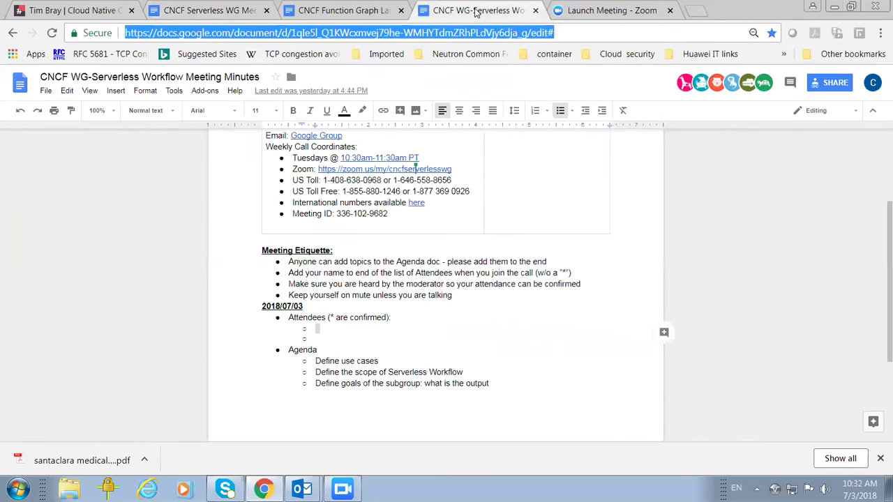
pyautogui.click(335, 12)
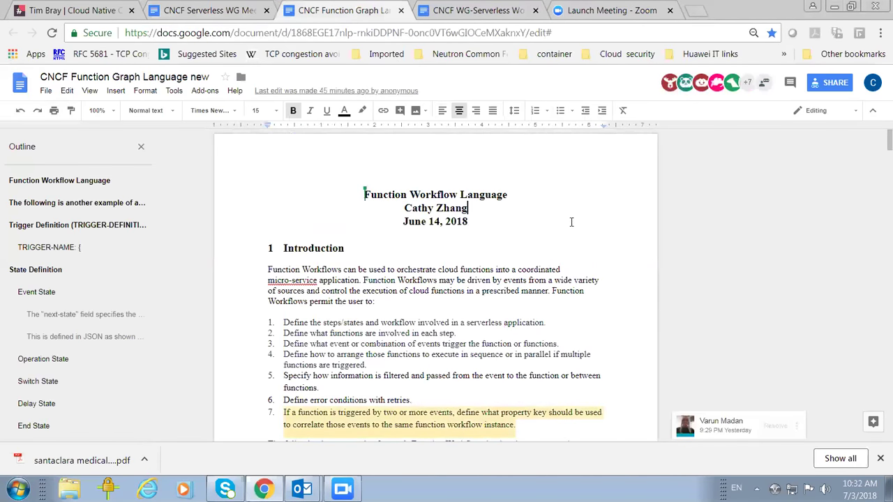
pyautogui.click(376, 32)
pyautogui.rightClick(377, 33)
pyautogui.click(394, 78)
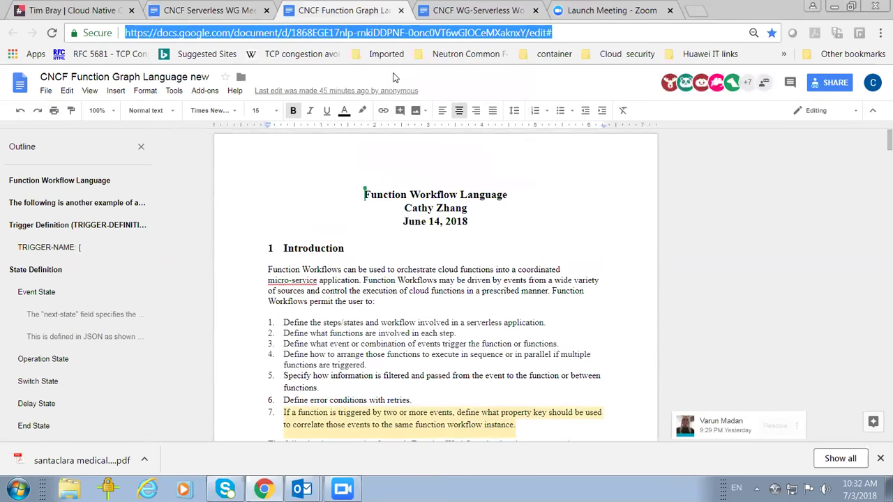
# Switch to the CNCF Serverless WG Meeting Minutes and paste the copied document link on a new line under the 2018/07/03 Agenda
pyautogui.click(234, 10)
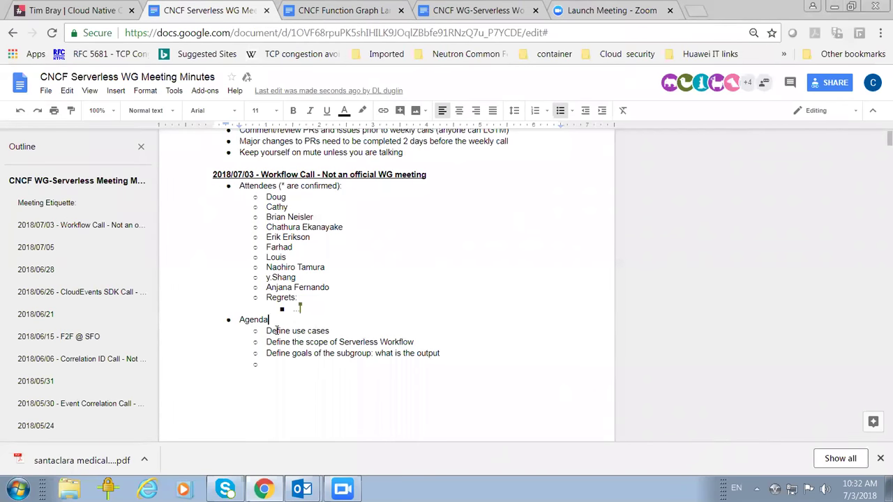
pyautogui.press('Return')
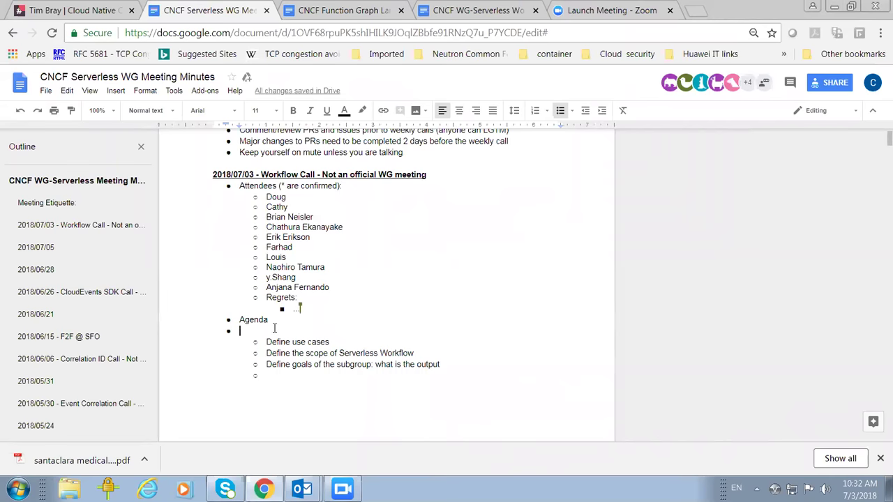
pyautogui.rightClick(276, 328)
pyautogui.click(312, 189)
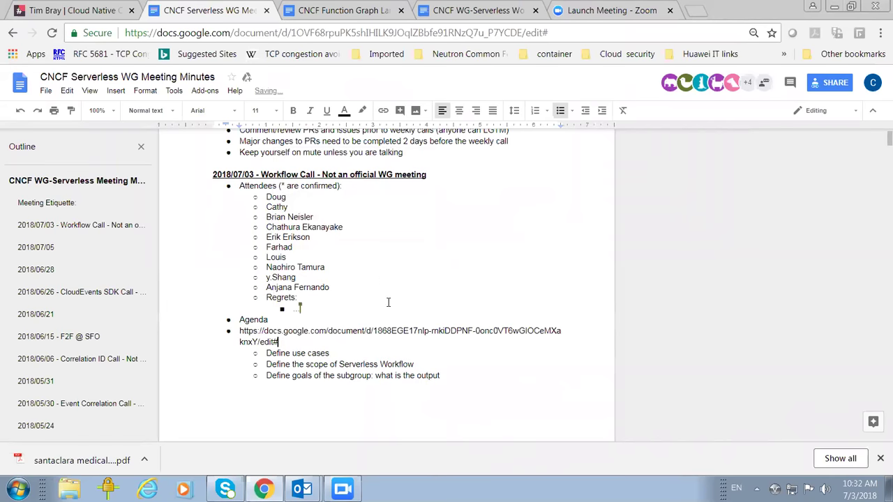
pyautogui.press('Return')
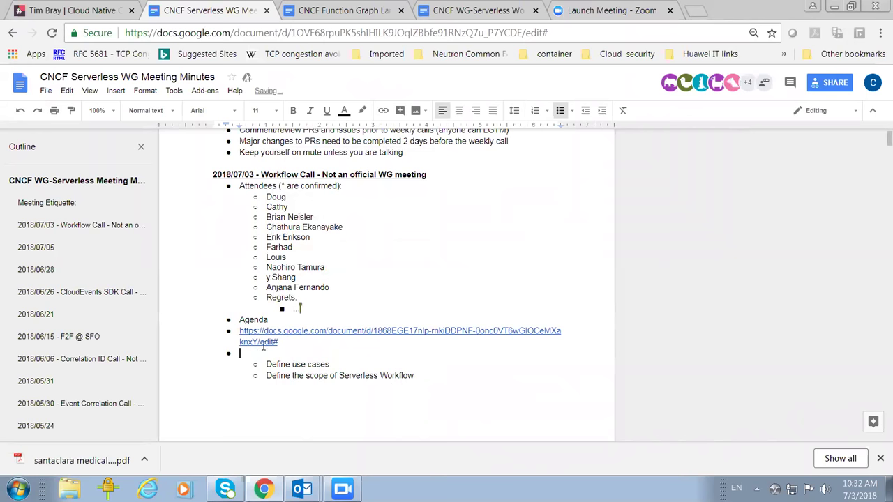
# Remove the bullet from the pasted link, indent its first line, and delete the empty bullet below it
pyautogui.click(239, 332)
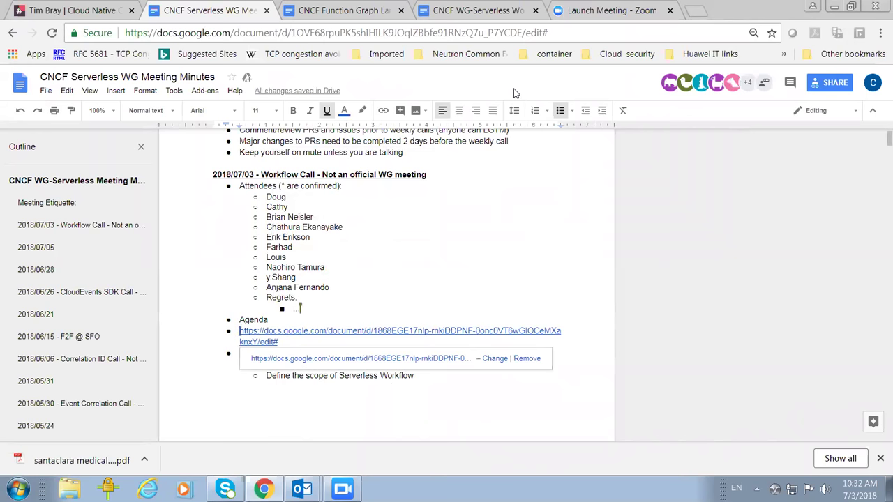
pyautogui.click(560, 110)
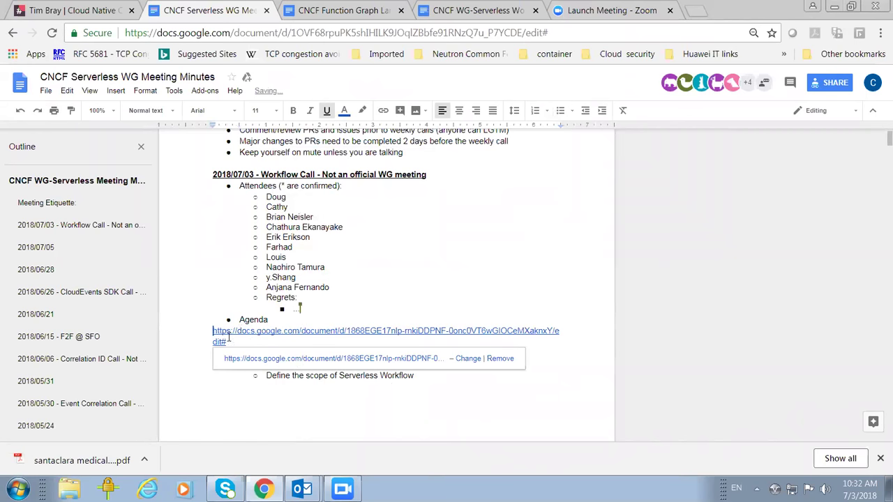
pyautogui.press('Tab')
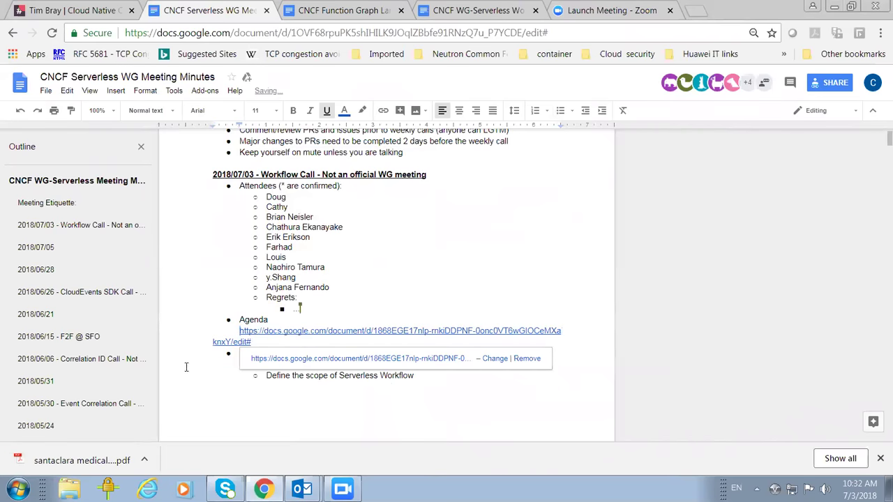
pyautogui.click(224, 357)
pyautogui.press('BackSpace')
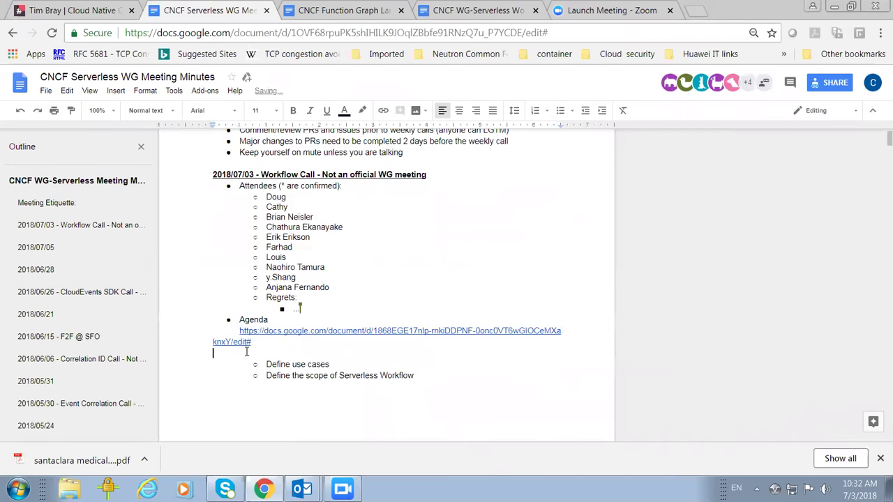
pyautogui.press('BackSpace')
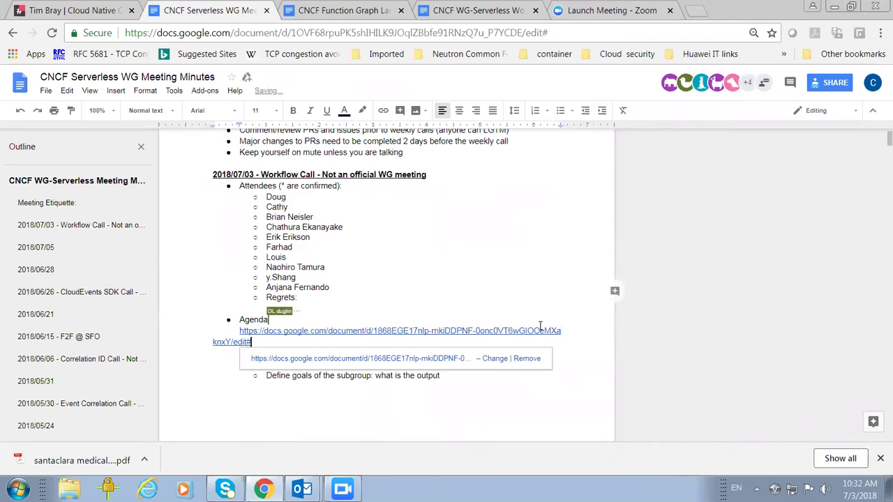
# Turn the pasted link back into a bullet and nest it one level under Agenda
pyautogui.click(549, 317)
pyautogui.press('Delete')
pyautogui.press('Return')
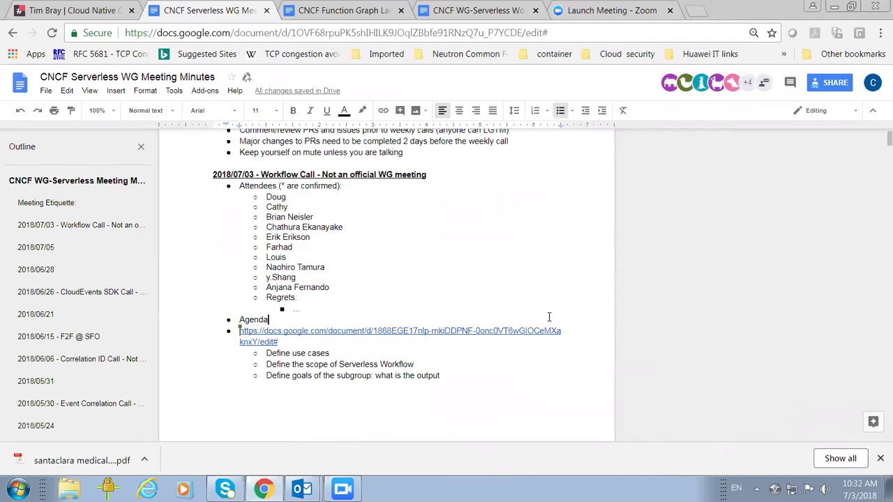
pyautogui.press('Tab')
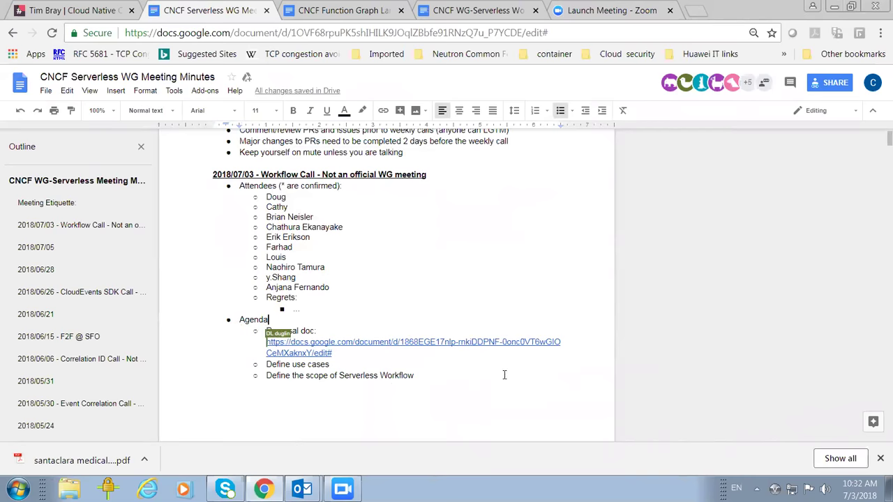
pyautogui.click(356, 354)
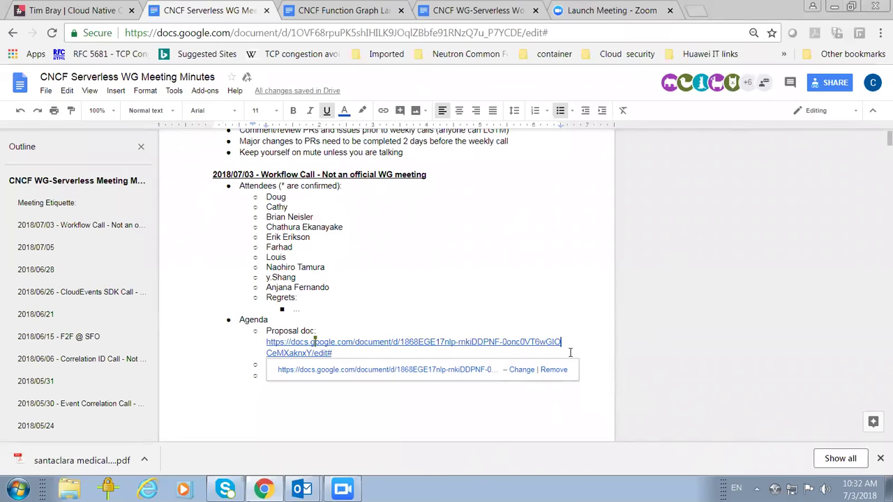
pyautogui.click(481, 410)
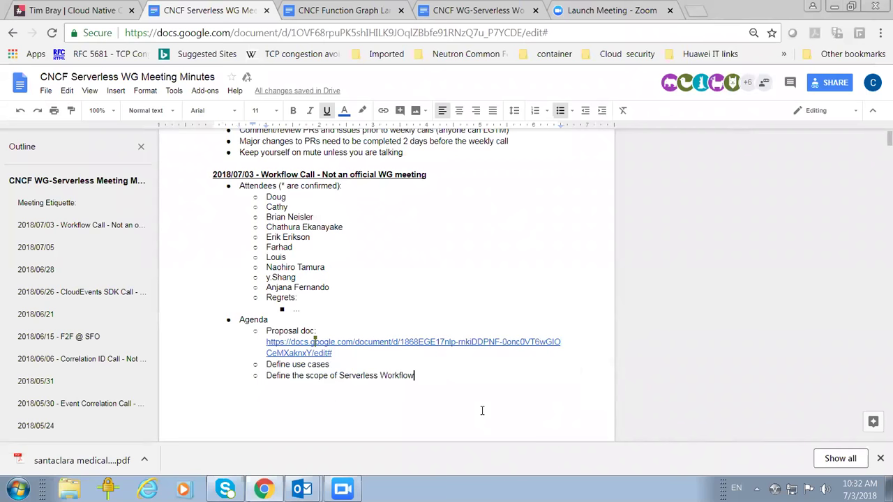
pyautogui.scroll(-3, 488, 353)
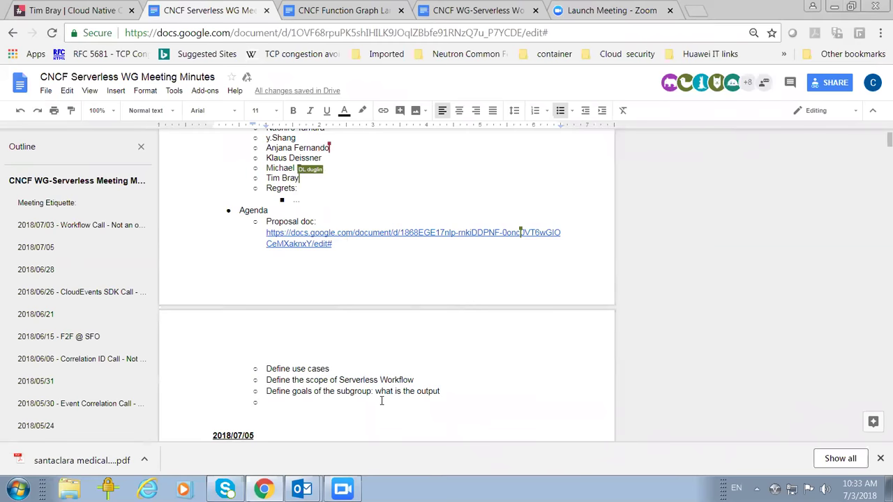
pyautogui.click(364, 367)
# Switch to the Function Graph Language document and insert a numbered heading "Use Cases" before the Function Workflow Language section
pyautogui.click(346, 11)
pyautogui.scroll(-2, 579, 253)
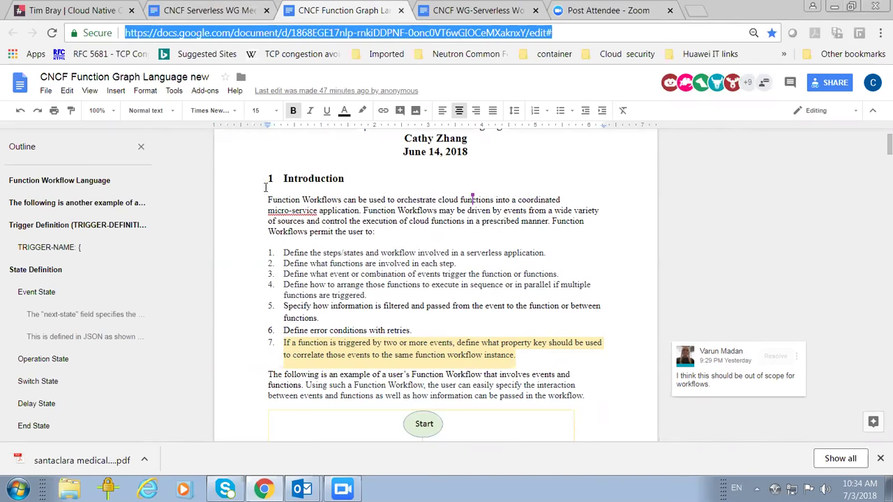
pyautogui.scroll(-12, 381, 283)
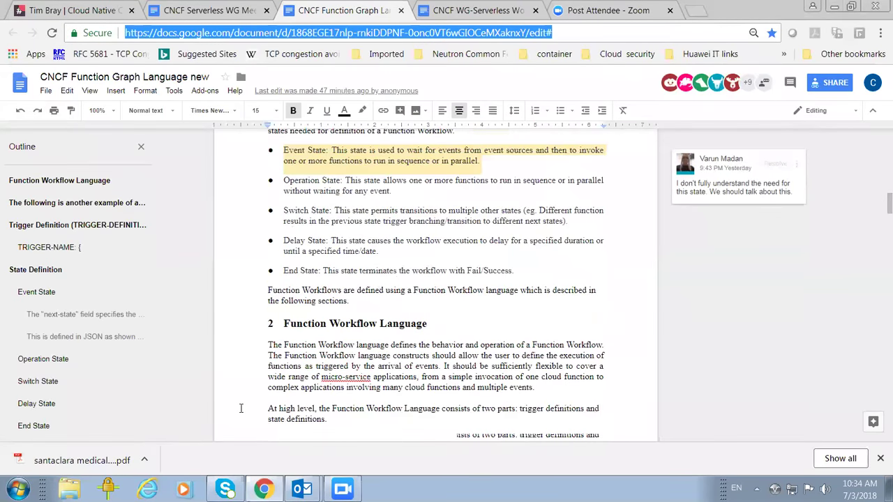
pyautogui.click(283, 323)
pyautogui.press('Return')
pyautogui.click(286, 323)
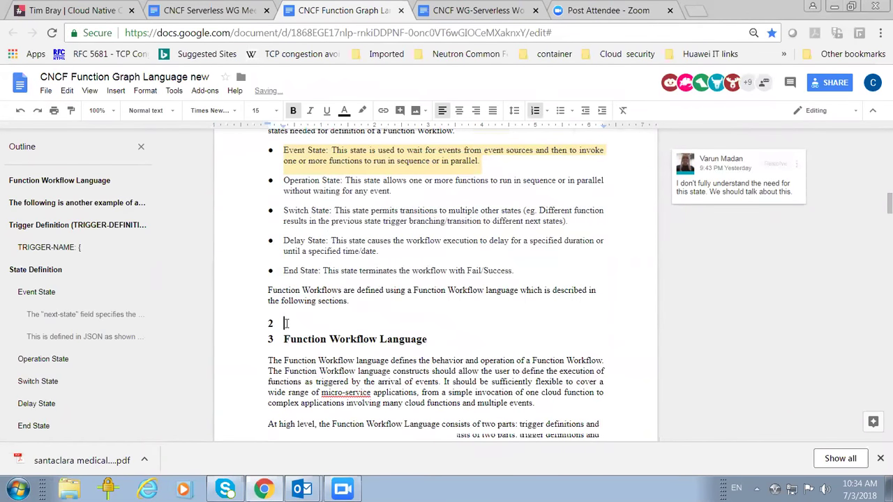
pyautogui.write('Use Cases')
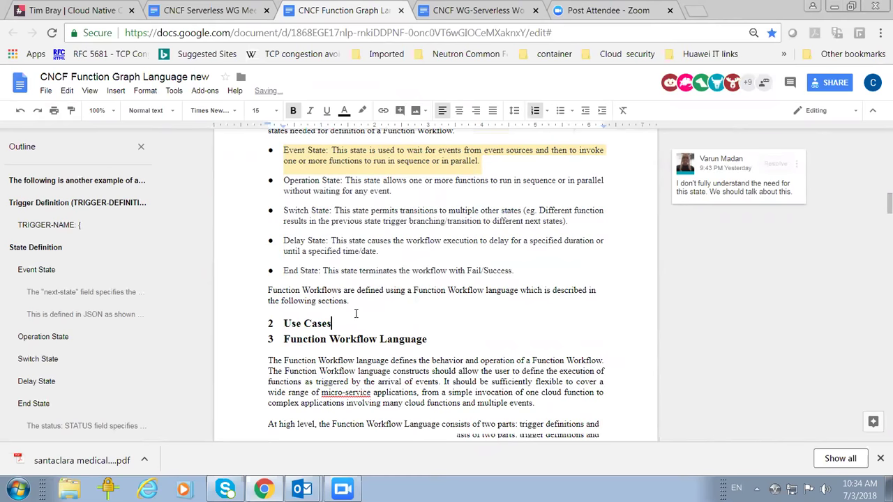
pyautogui.scroll(3, 356, 314)
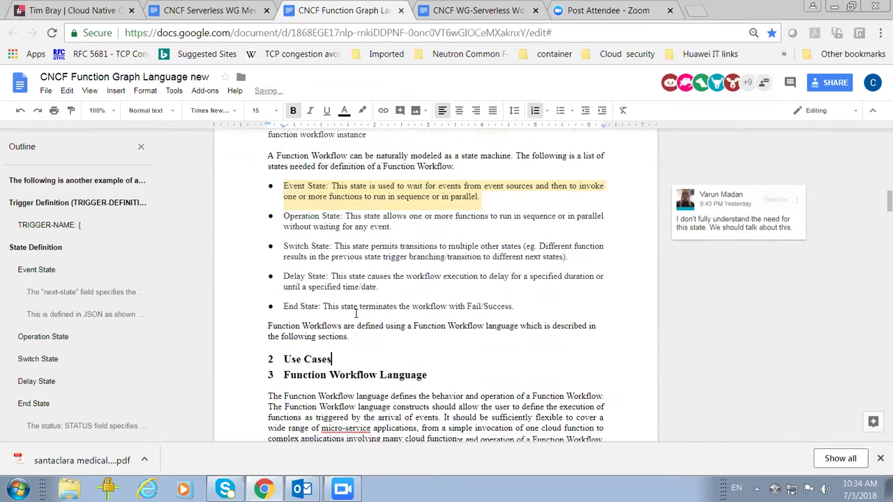
pyautogui.scroll(15, 356, 314)
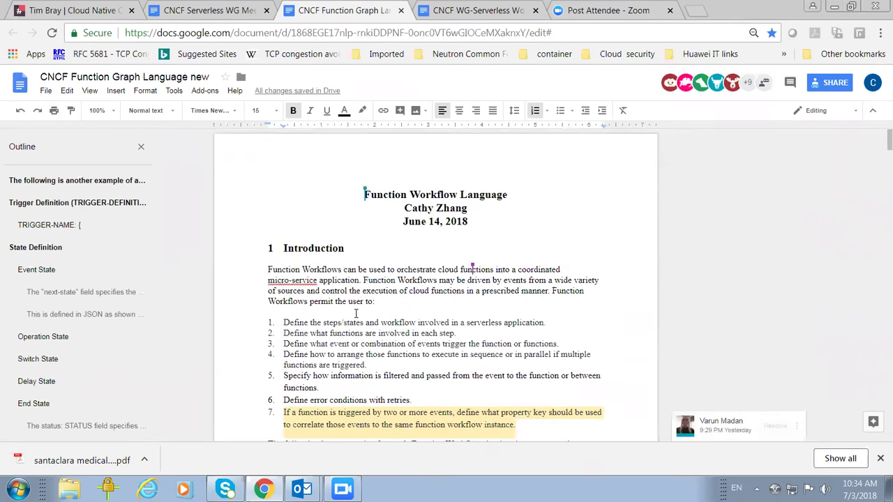
pyautogui.scroll(-1, 356, 313)
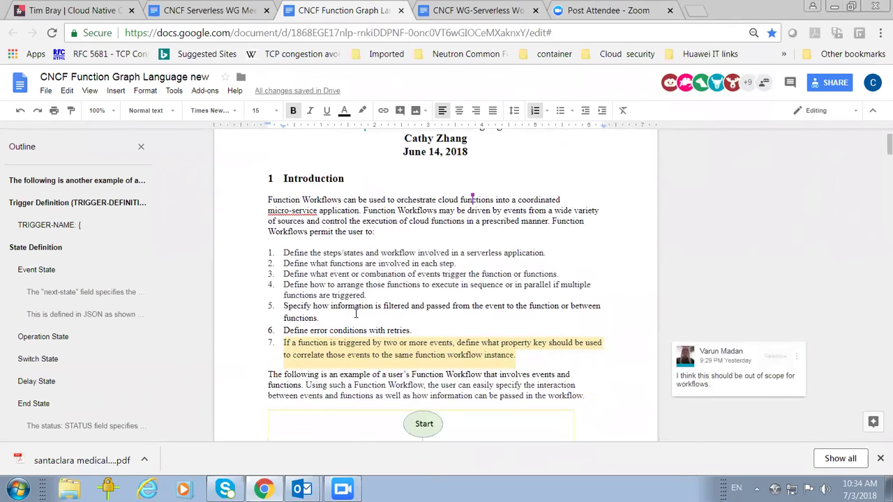
pyautogui.scroll(1, 356, 314)
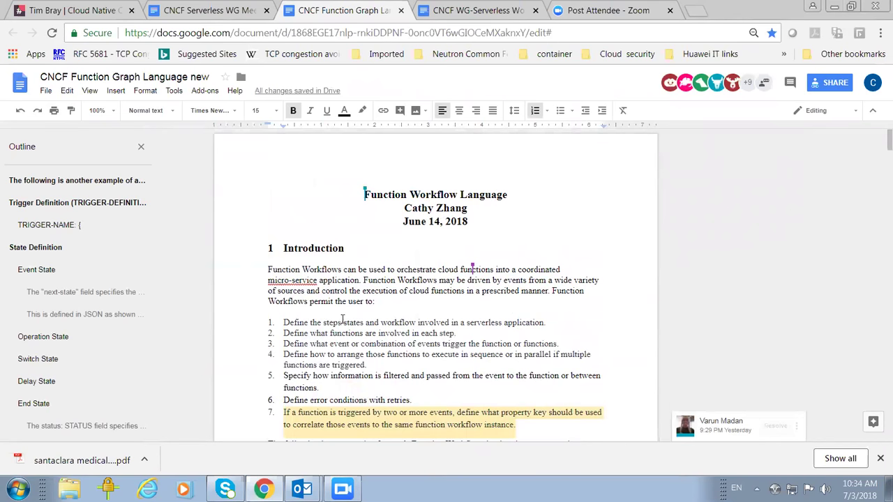
# Return to the meeting minutes and insert an empty bullet after the existing-implementations note under Define use cases
pyautogui.click(223, 11)
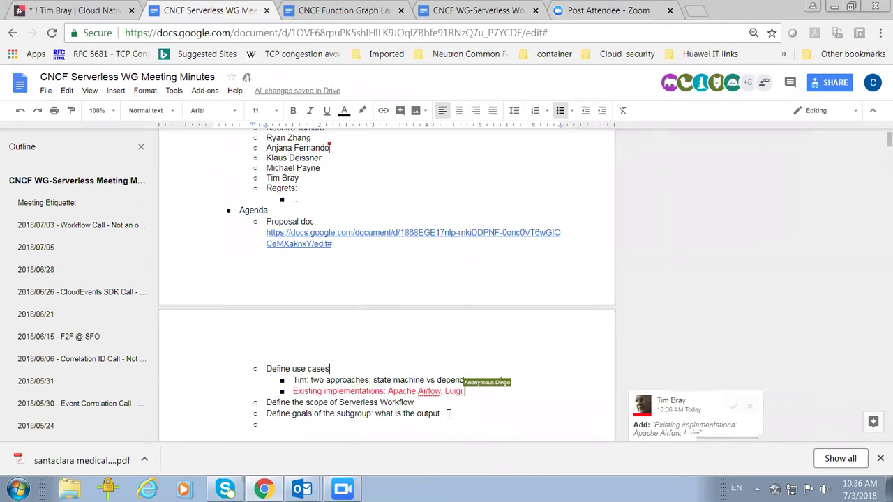
pyautogui.doubleClick(448, 413)
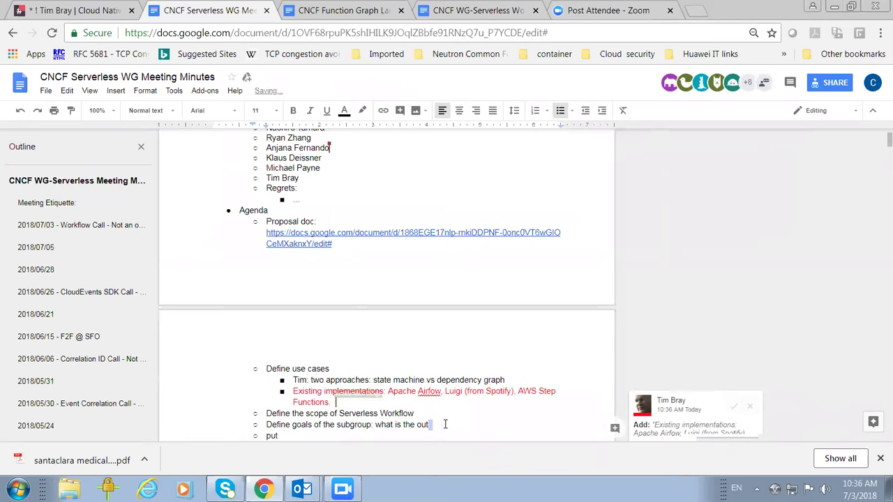
pyautogui.scroll(-2, 493, 413)
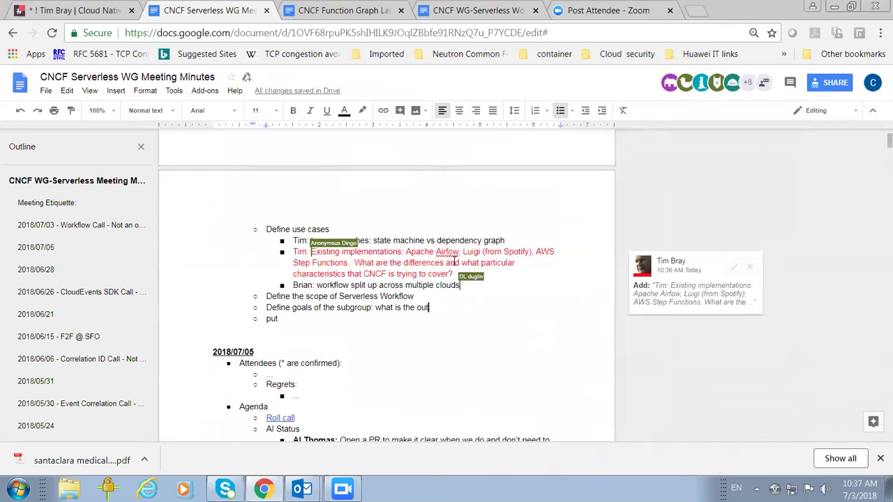
pyautogui.click(462, 275)
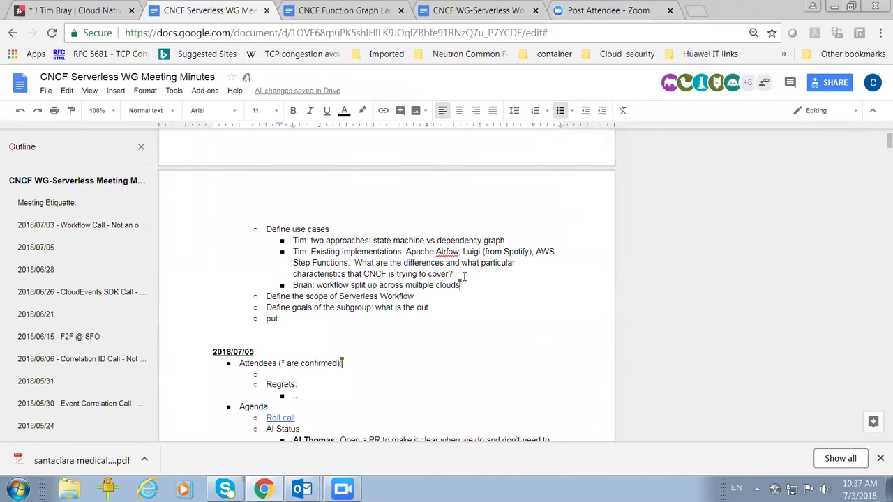
pyautogui.press('Return')
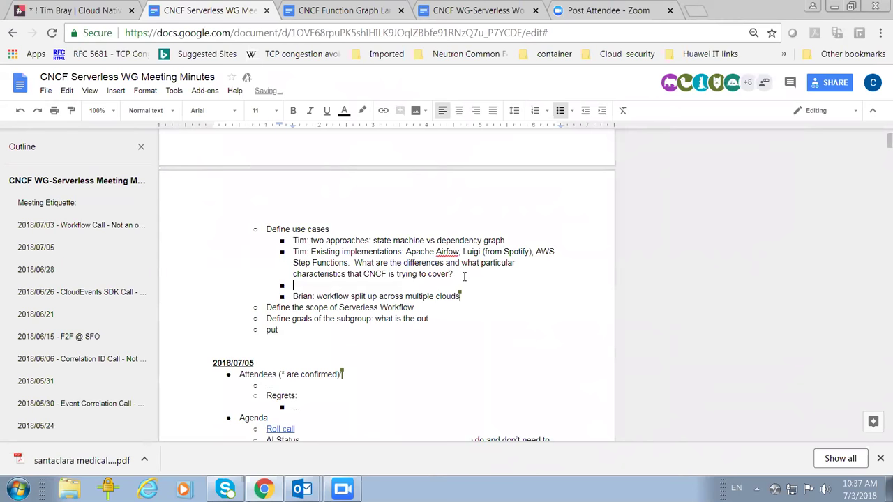
# In the new bullet, enter the speaker's first name followed by ": The goal is to provide a consistent user-facing workflow specification"
pyautogui.write('Cathy: The goal is to provide a consitent user')
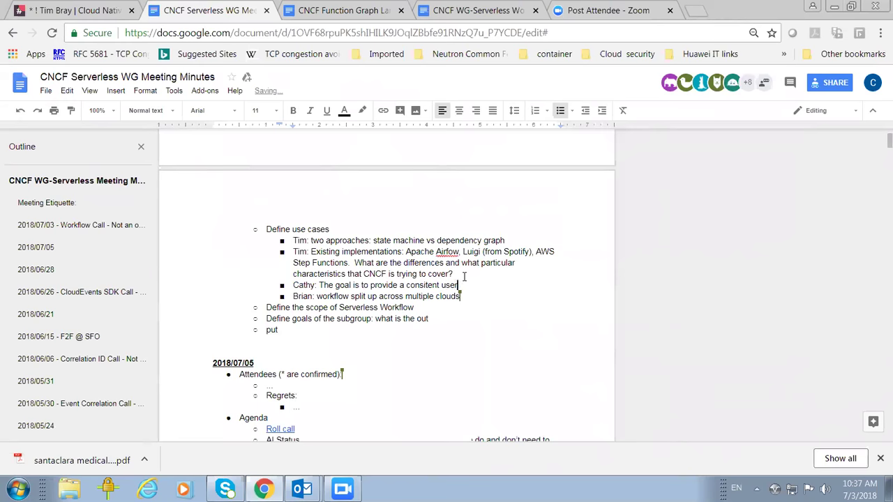
pyautogui.press('BackSpace')
pyautogui.press('BackSpace')
pyautogui.press('BackSpace')
pyautogui.press('BackSpace')
pyautogui.press('BackSpace')
pyautogui.press('BackSpace')
pyautogui.press('BackSpace')
pyautogui.press('BackSpace')
pyautogui.press('BackSpace')
pyautogui.write('stent user-facing co')
pyautogui.press('BackSpace')
pyautogui.press('BackSpace')
pyautogui.write('workflow specification')
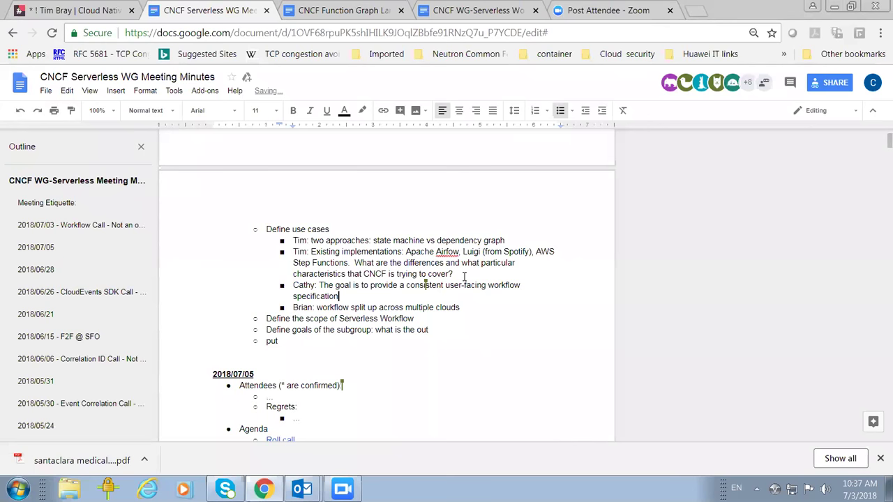
# Complete the goal note with "/configuration so that it is portable across different serverless platforms."
pyautogui.write('/configuration so that it is port')
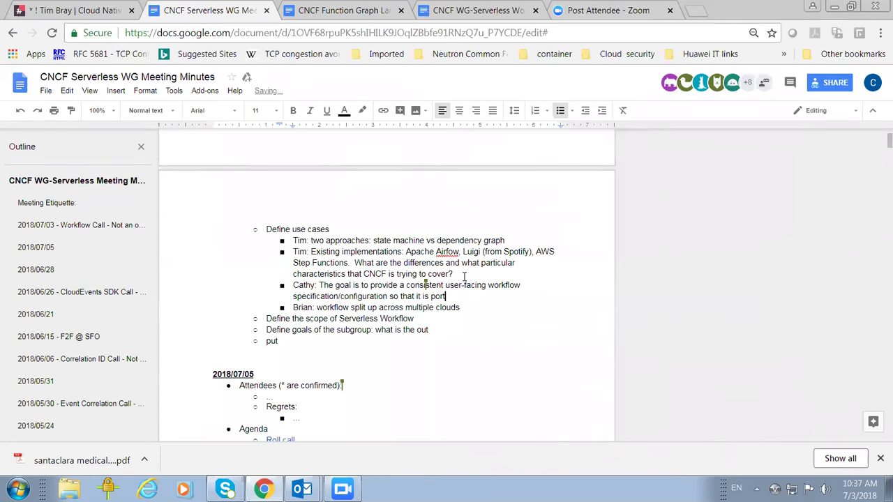
pyautogui.write('able across different serverless platforms.')
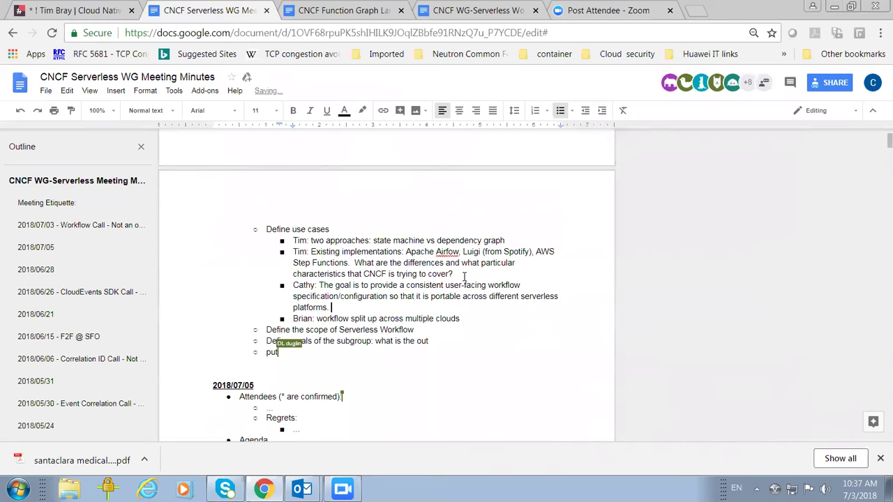
pyautogui.click(317, 317)
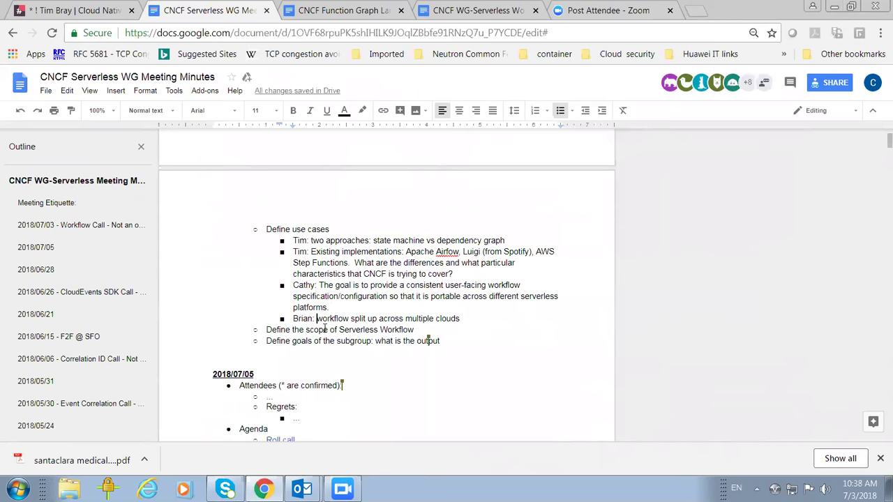
# Insert "Agree," after the speaker's name in the multiple-clouds note and append "in addition to" at its end
pyautogui.write('Agree')
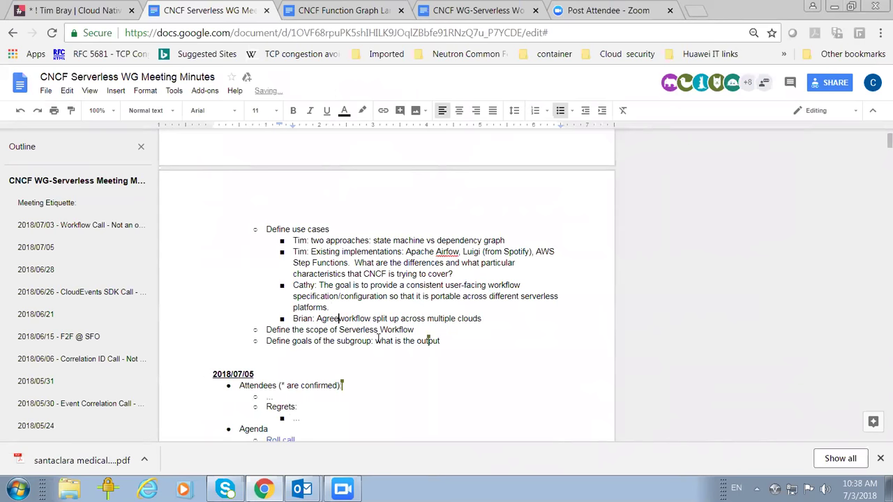
pyautogui.write(',')
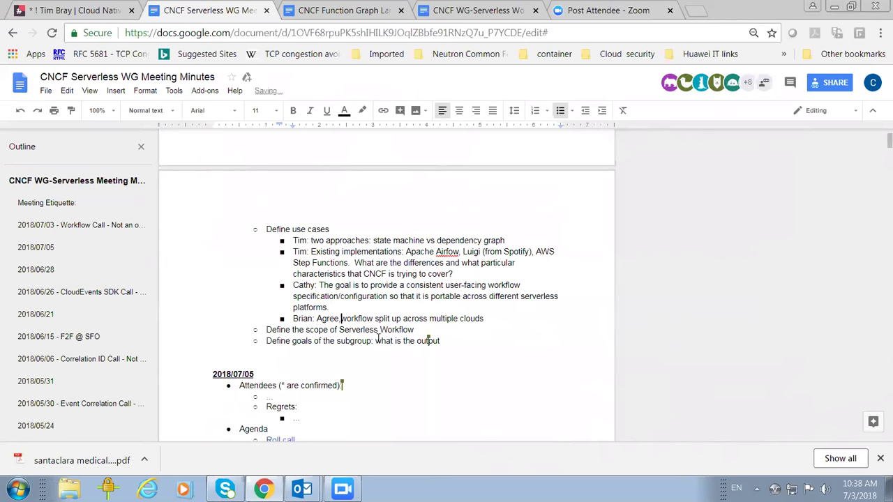
pyautogui.click(514, 314)
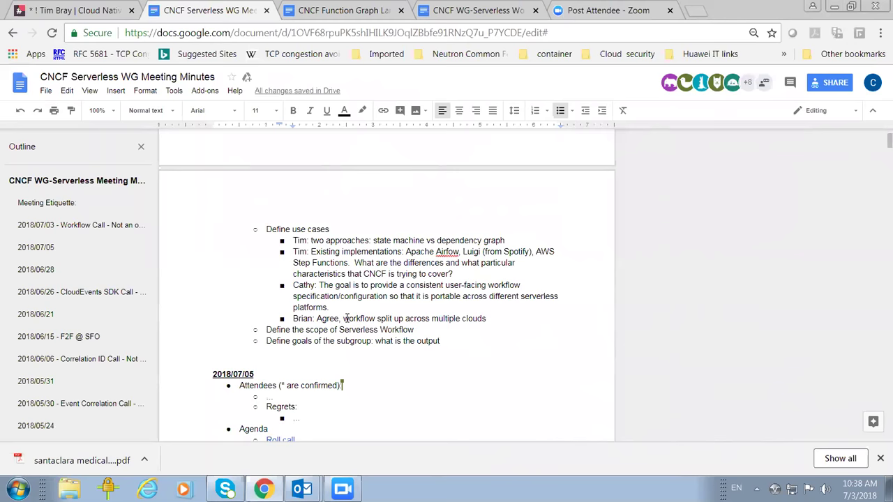
pyautogui.scroll(-1, 391, 321)
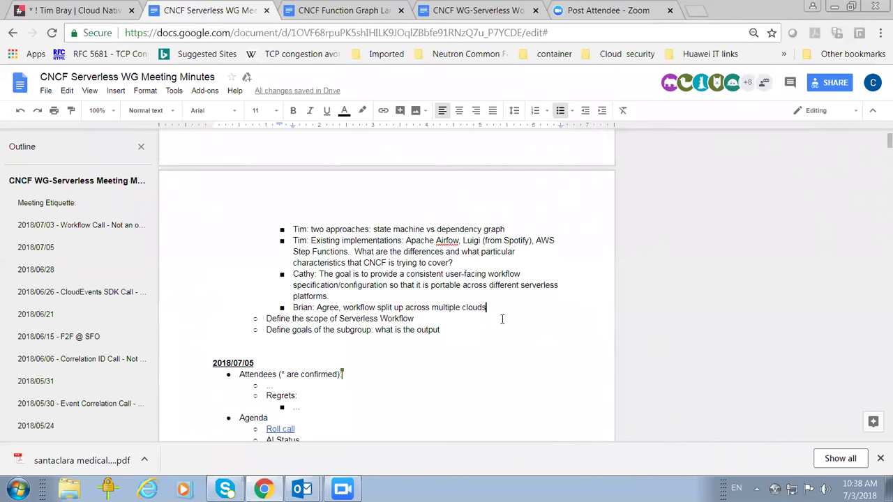
pyautogui.scroll(-1, 501, 319)
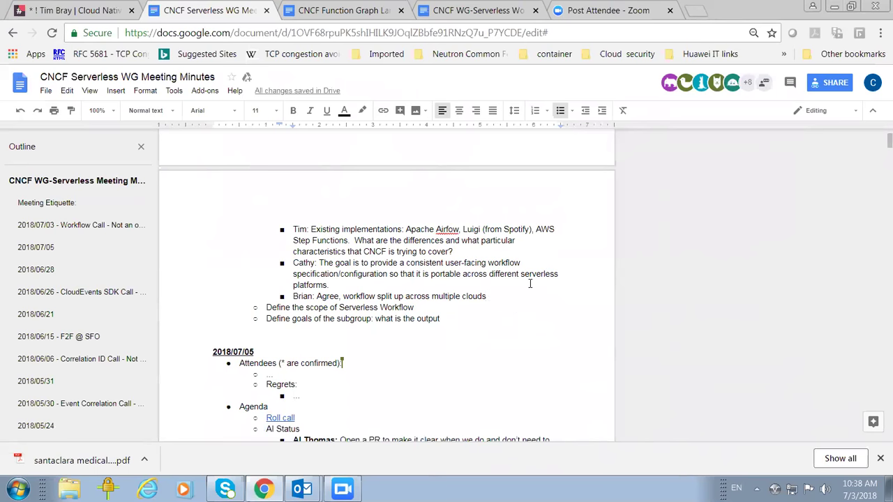
pyautogui.write('IN A')
pyautogui.press('BackSpace')
pyautogui.press('BackSpace')
pyautogui.press('BackSpace')
pyautogui.press('BackSpace')
pyautogui.write('in addition to ')
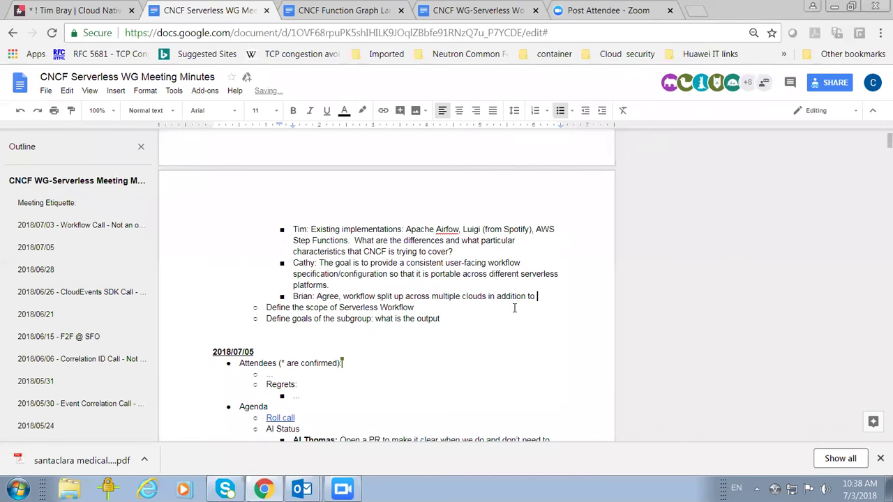
# Complete the multiple-clouds note with "workflow in a single cloud"
pyautogui.write('workfl')
pyautogui.write('ow in a sig')
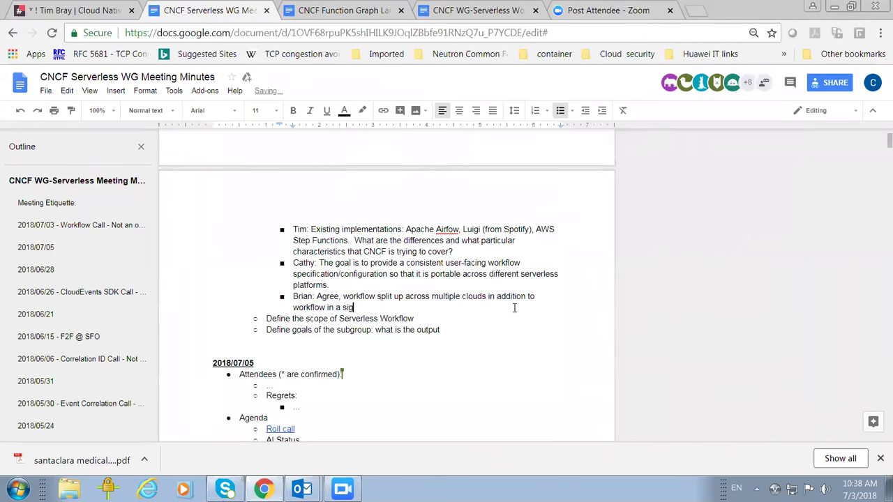
pyautogui.press('BackSpace')
pyautogui.write('ngle (')
pyautogui.press('BackSpace')
pyautogui.write('cloud')
# Move the consistent-specification and multiple-clouds notes from Define use cases to a new bullet after "Define goals of the subgroup: what is the output"
pyautogui.scroll(2, 486, 326)
pyautogui.scroll(-1, 486, 325)
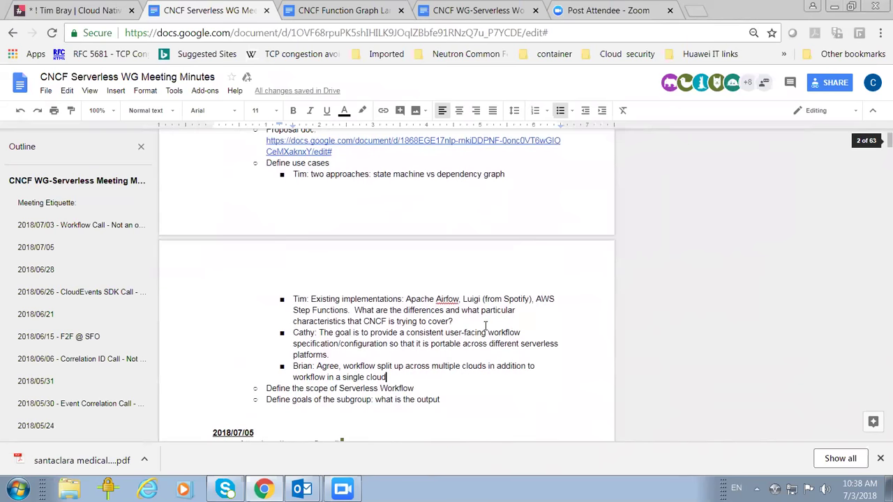
pyautogui.scroll(-1, 485, 326)
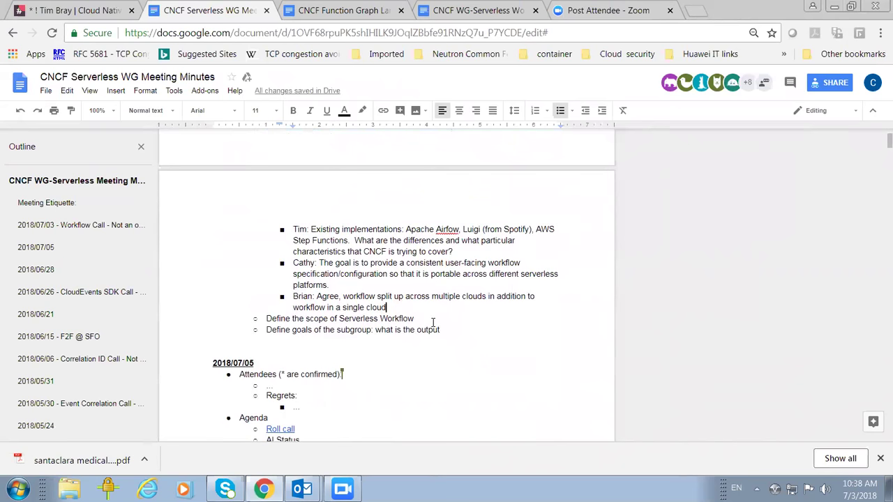
pyautogui.scroll(2, 433, 322)
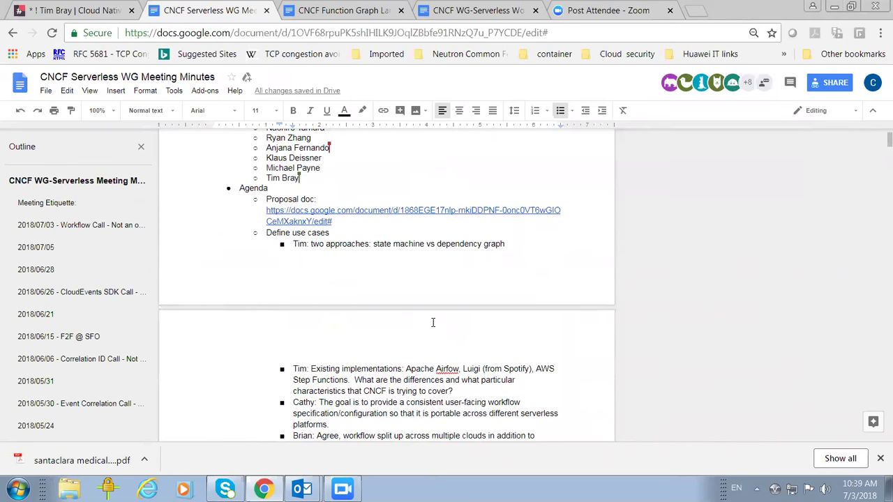
pyautogui.scroll(-1, 432, 322)
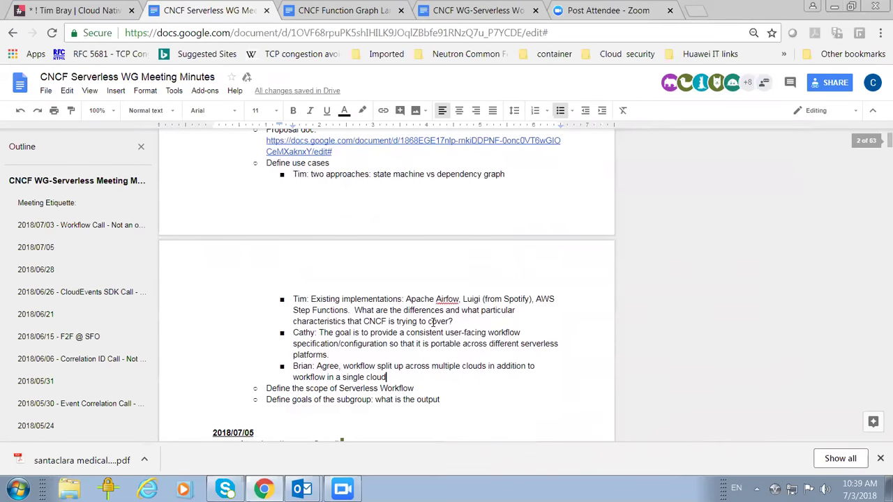
pyautogui.click(396, 372)
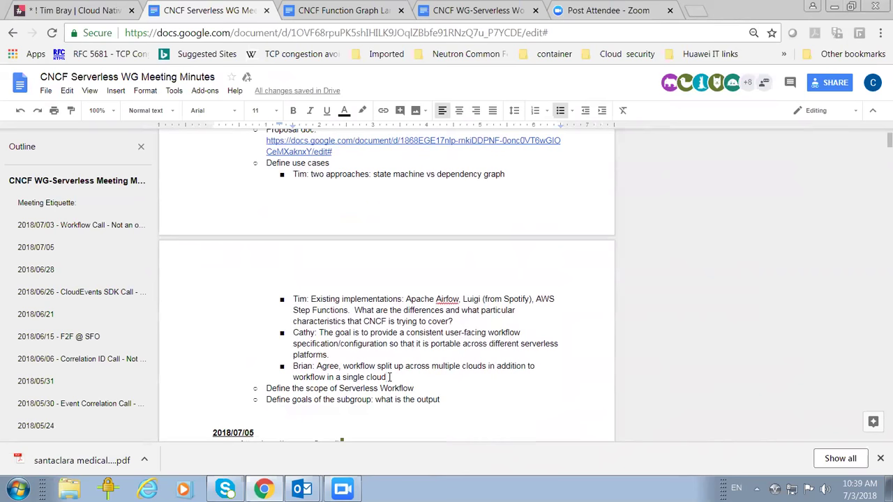
pyautogui.moveTo(389, 377); pyautogui.dragTo(268, 338)
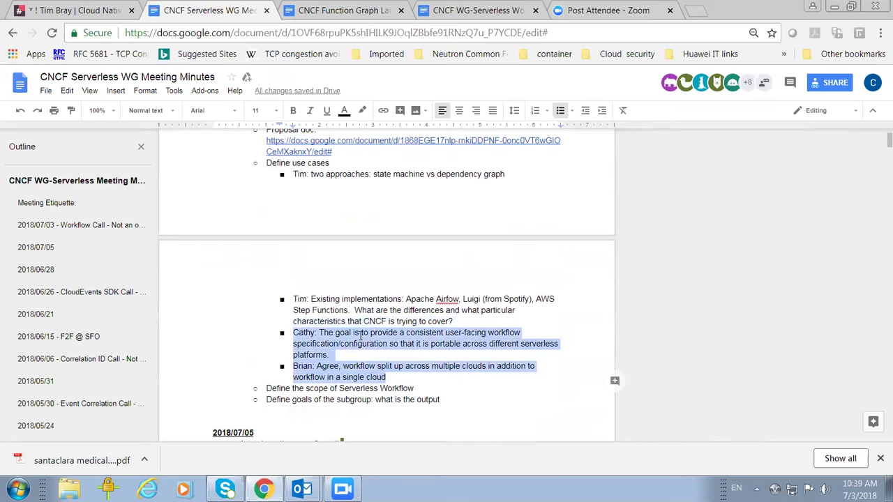
pyautogui.rightClick(361, 335)
pyautogui.click(398, 92)
pyautogui.click(461, 353)
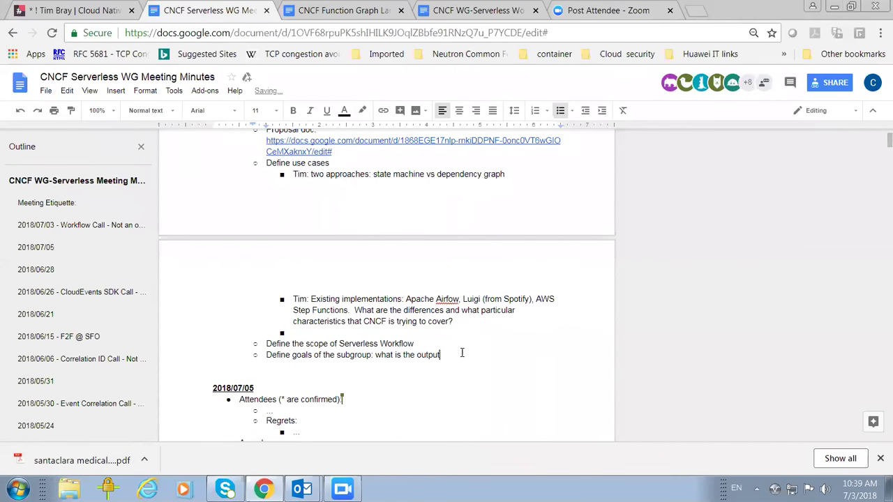
pyautogui.press('Return')
pyautogui.rightClick(341, 371)
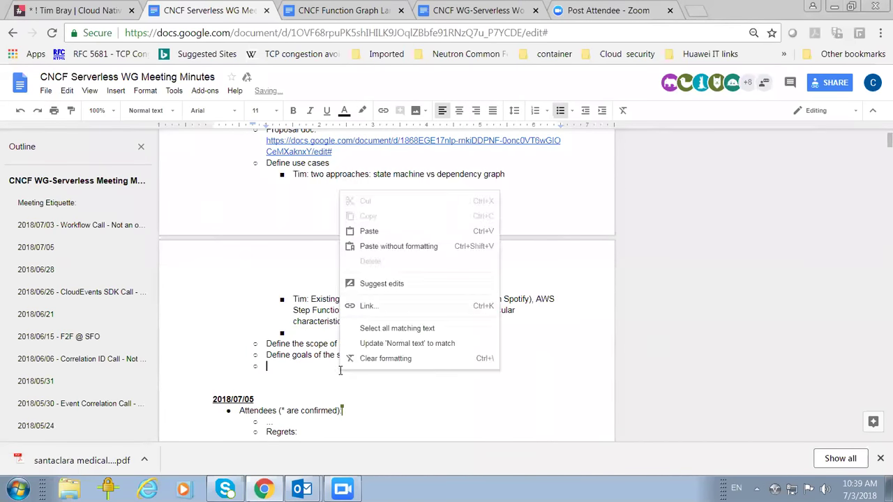
pyautogui.click(368, 233)
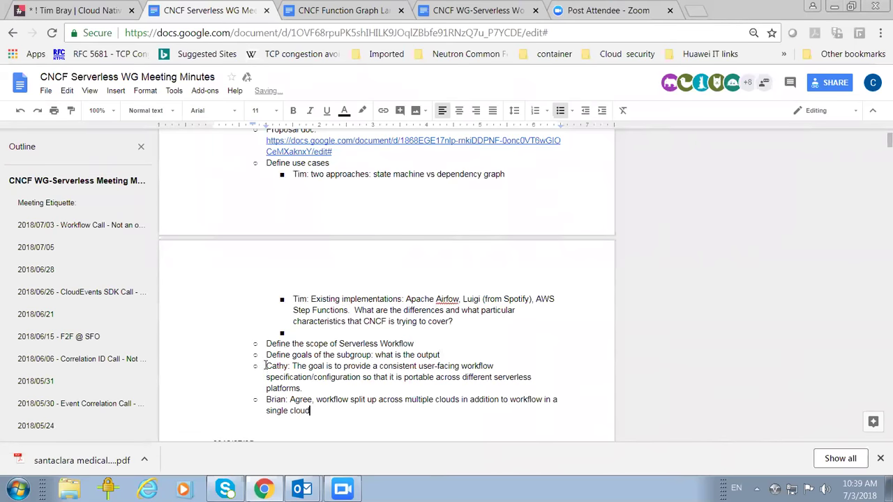
# Indent the two moved notes one level so they are sub-bullets of Define goals of the subgroup
pyautogui.keyDown('shift'); pyautogui.click(267, 368); pyautogui.keyUp('shift')
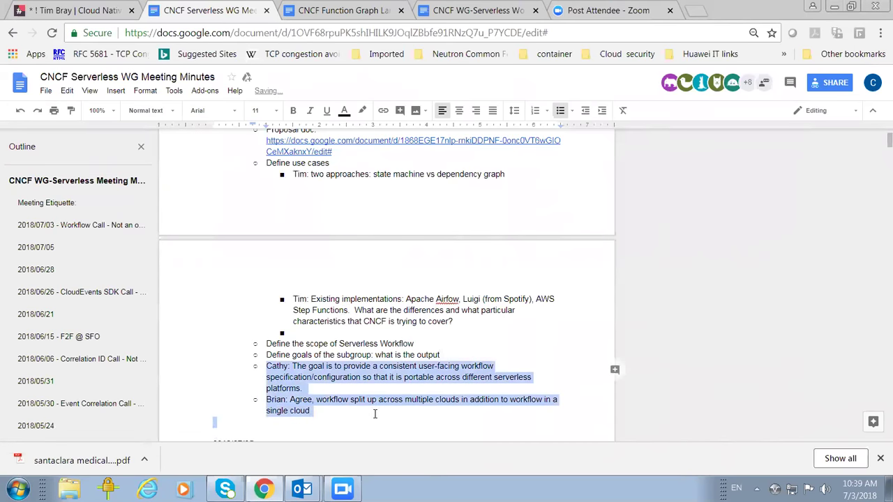
pyautogui.click(602, 111)
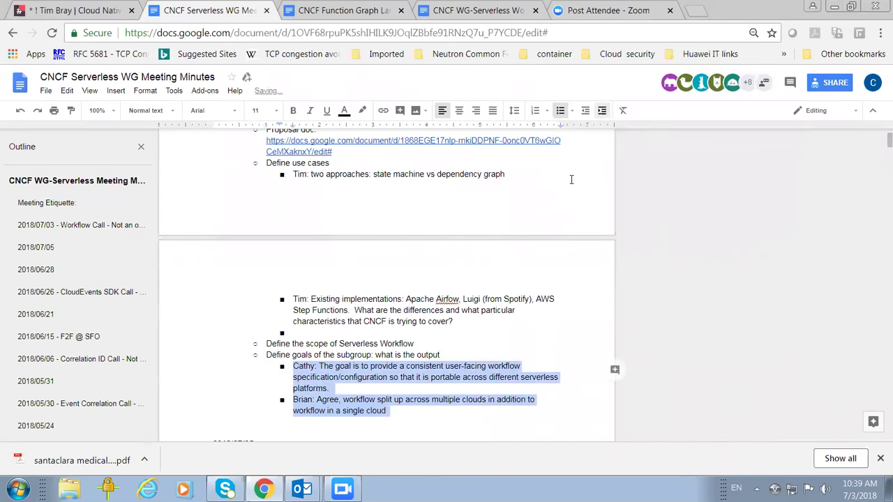
pyautogui.click(494, 346)
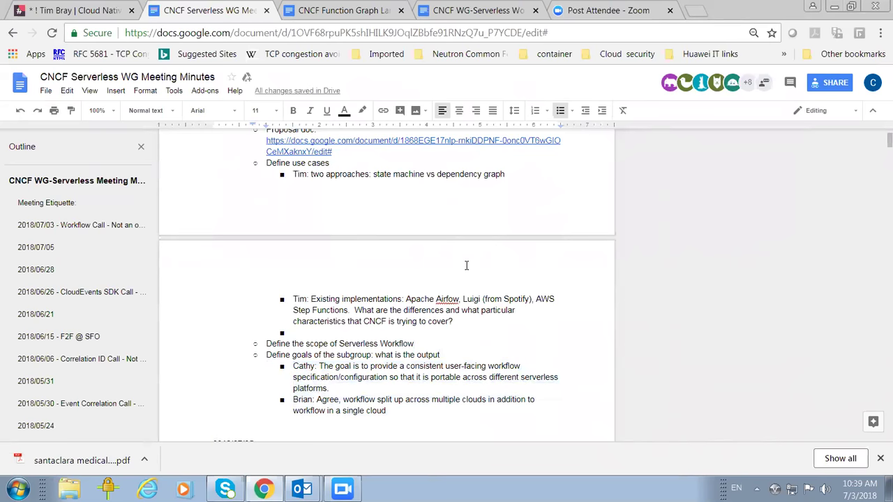
# Switch to the Function Graph Language document and add an empty unnumbered line beneath the Use Cases heading
pyautogui.scroll(2, 466, 265)
pyautogui.scroll(-2, 466, 265)
pyautogui.click(500, 17)
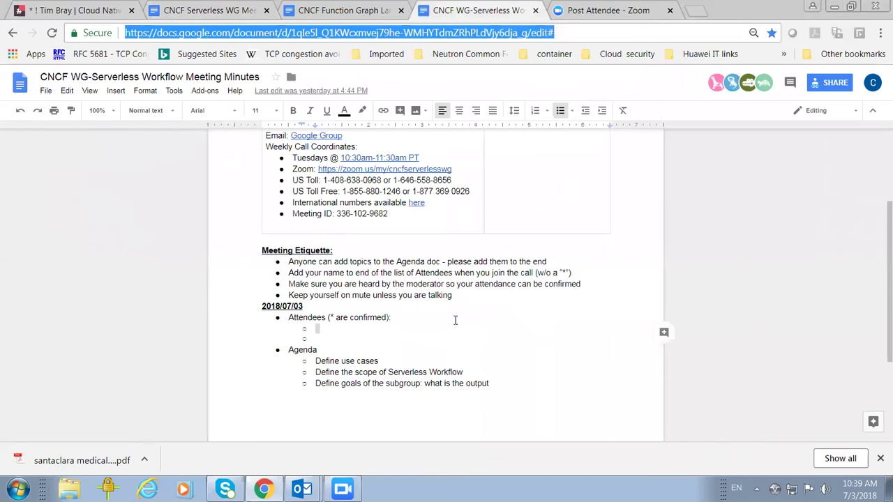
pyautogui.click(324, 11)
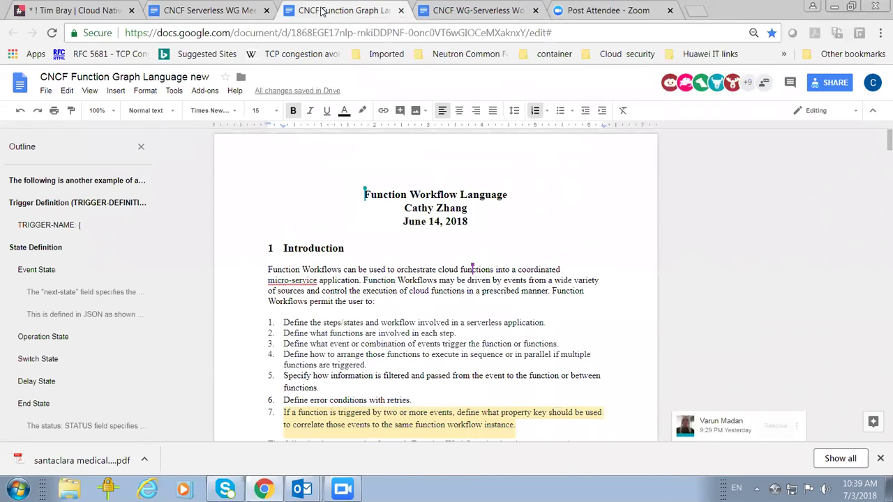
pyautogui.scroll(-15, 464, 261)
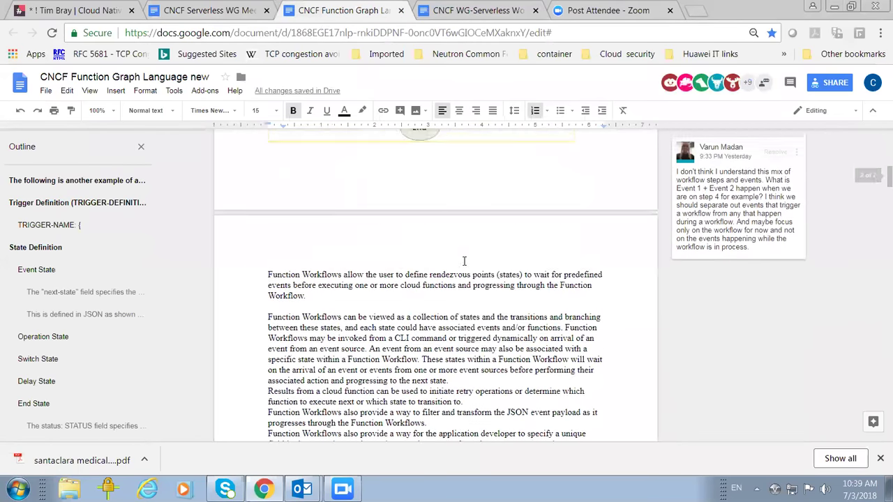
pyautogui.scroll(-1, 464, 261)
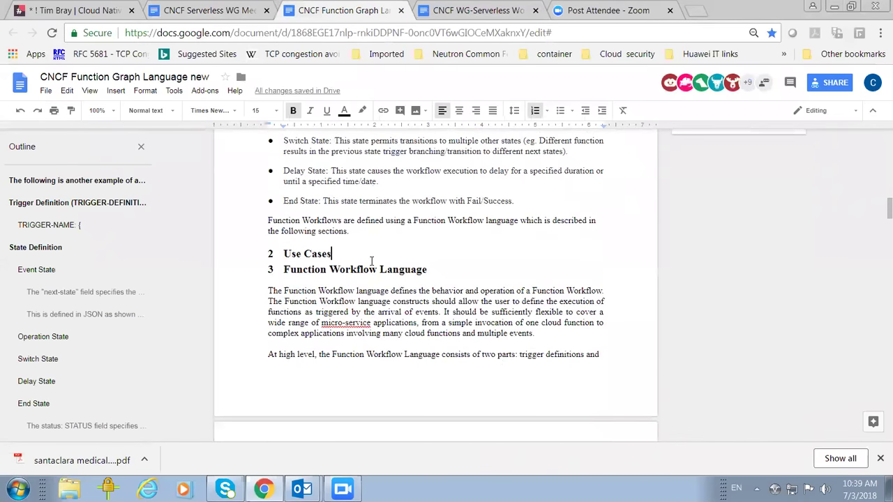
pyautogui.press('Return')
pyautogui.press('BackSpace')
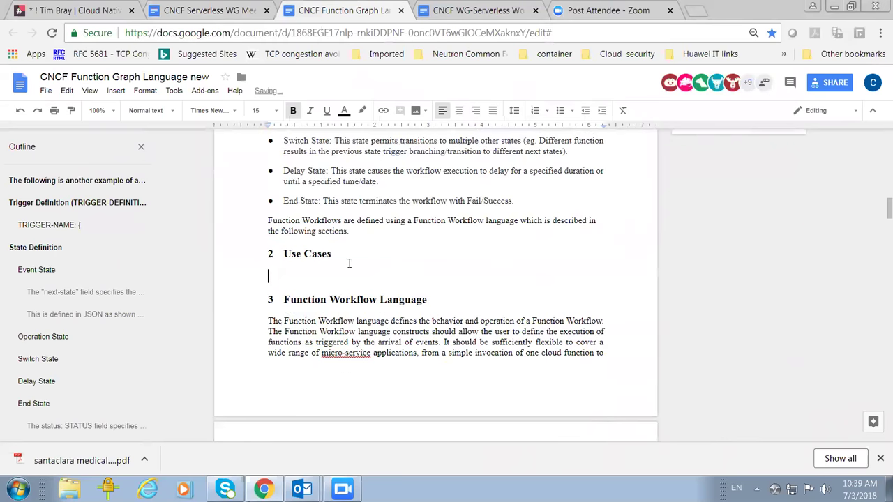
# Append the three contributors' first names in parentheses, separated by commas, to the Use Cases heading
pyautogui.click(365, 256)
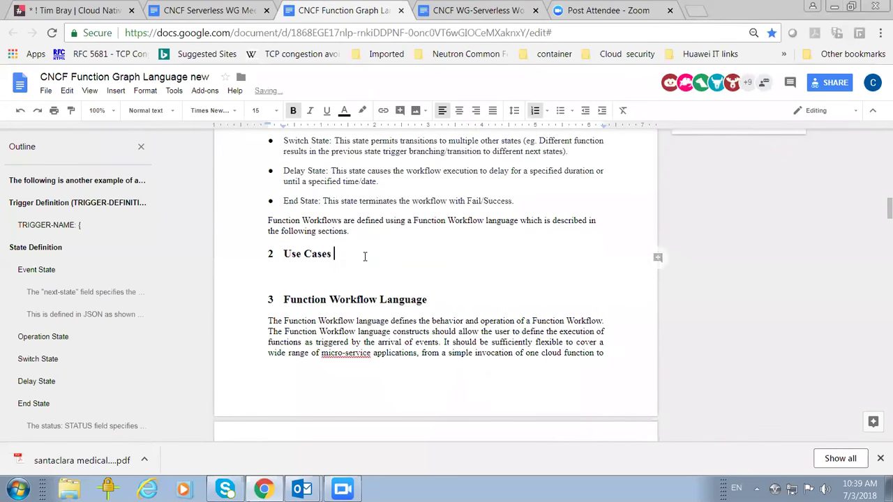
pyautogui.write('(Cathy, Tim')
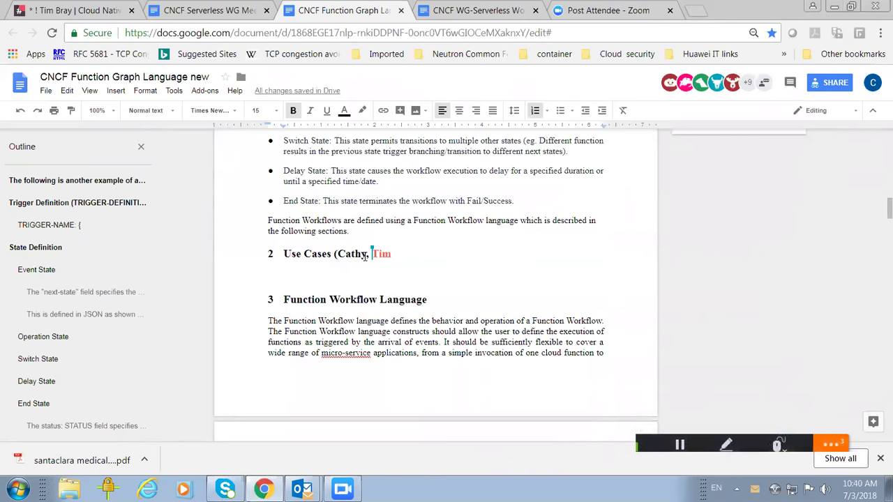
pyautogui.write(',')
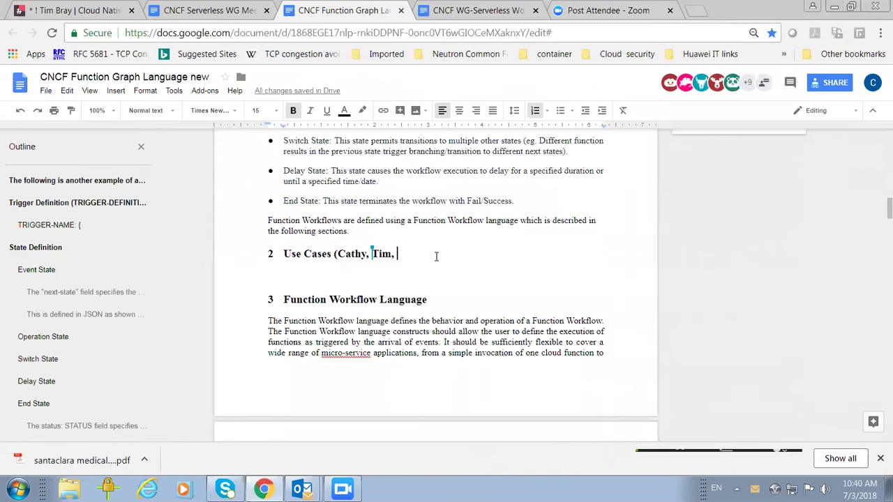
pyautogui.write('Fred')
pyautogui.press('BackSpace')
pyautogui.press('BackSpace')
pyautogui.press('BackSpace')
pyautogui.press('BackSpace')
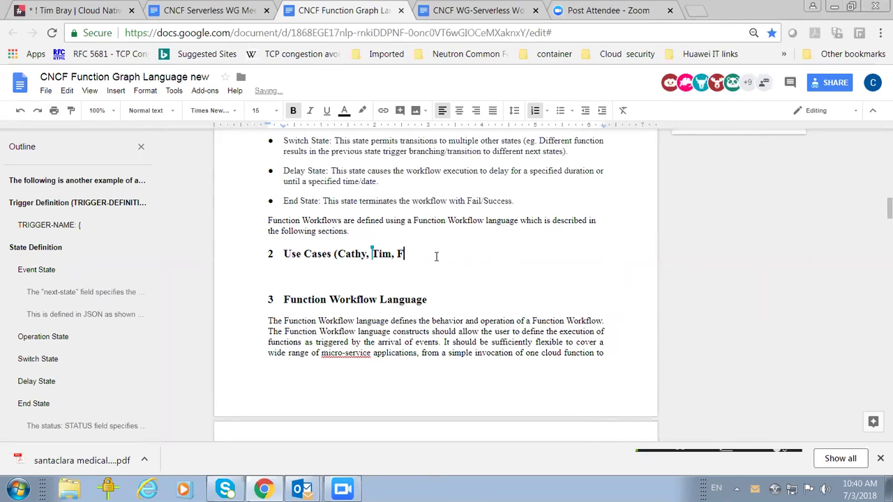
pyautogui.write('Farhad)')
pyautogui.doubleClick(457, 280)
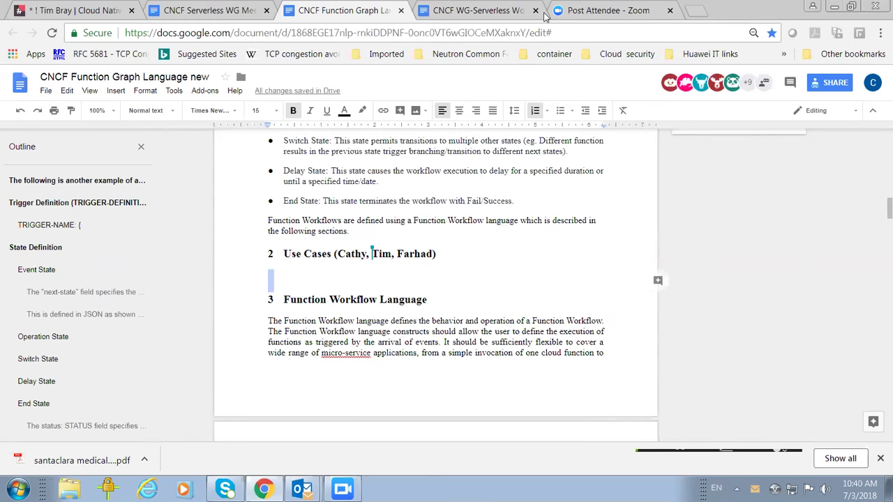
# Review the scope and goals items in the meeting minutes, and return to the Introduction of the Function Graph Language document
pyautogui.click(216, 10)
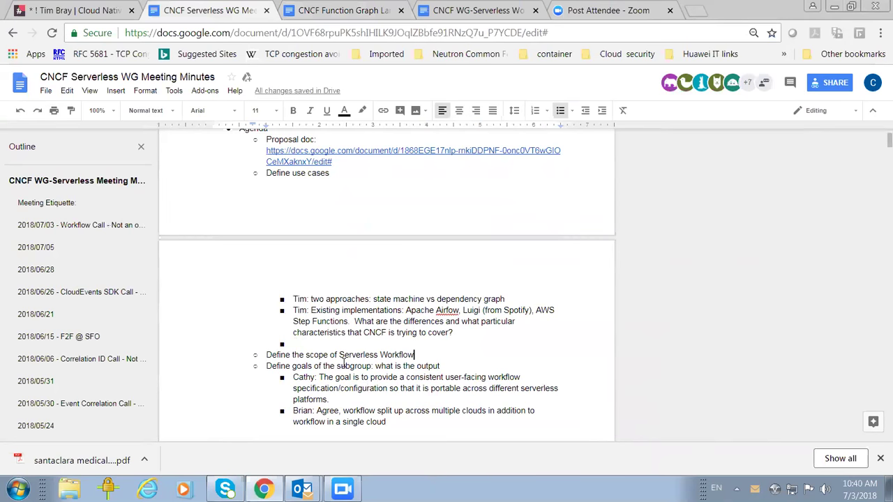
pyautogui.scroll(-1, 417, 382)
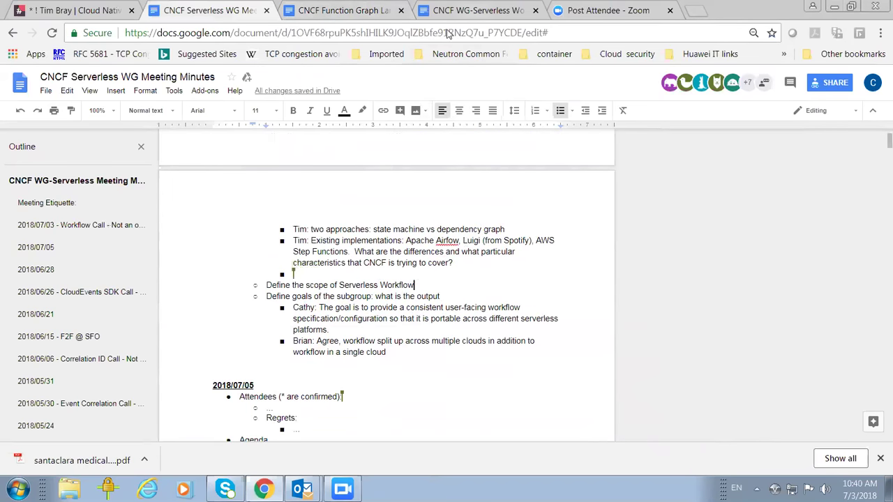
pyautogui.click(352, 9)
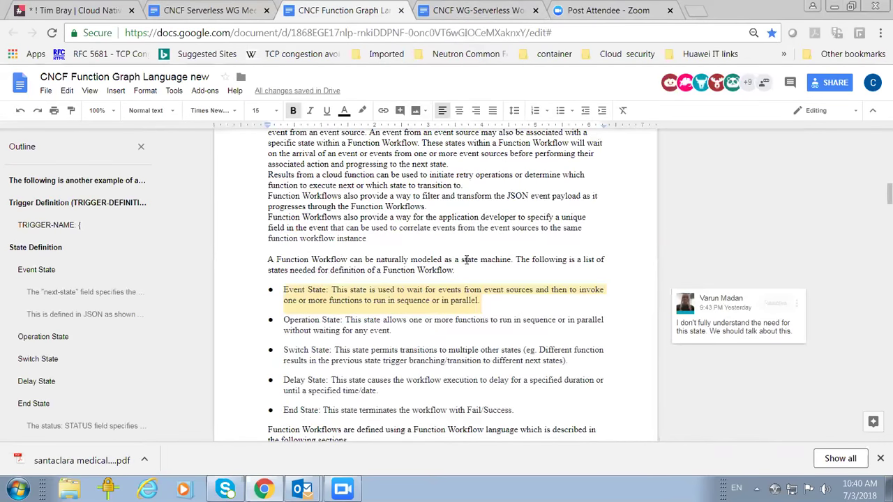
pyautogui.scroll(-2, 466, 260)
pyautogui.scroll(4, 470, 181)
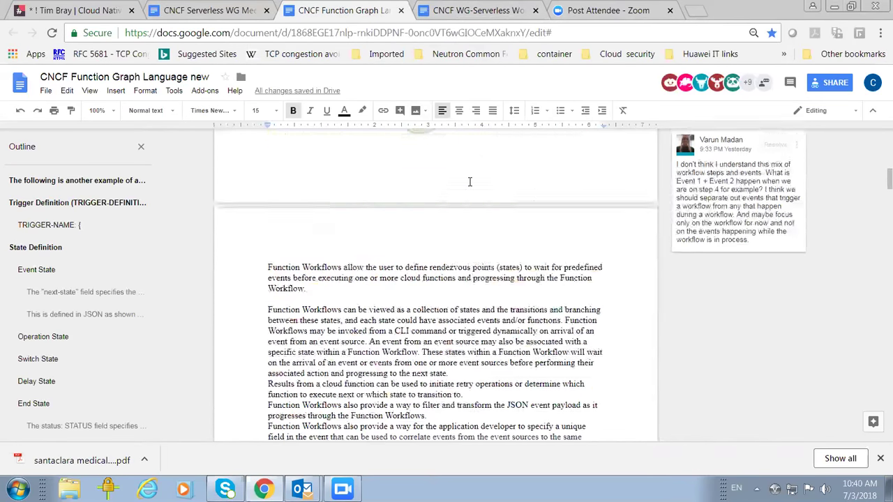
pyautogui.scroll(8, 470, 182)
pyautogui.scroll(-1, 382, 278)
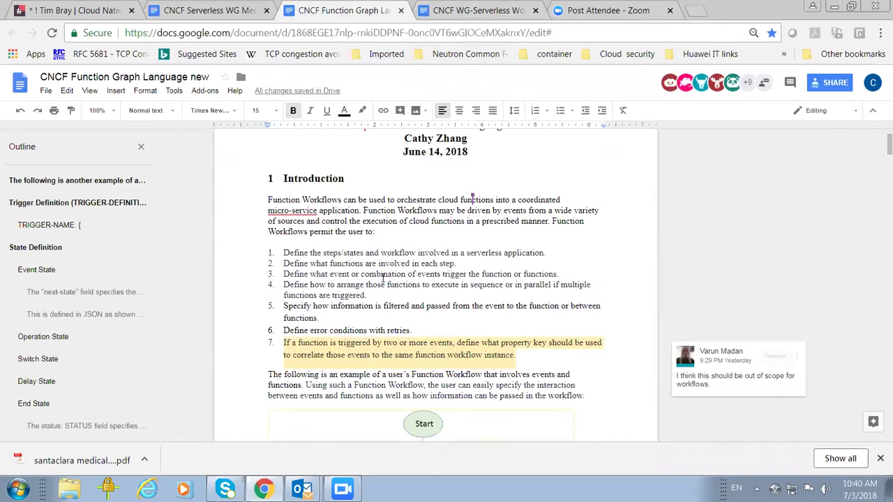
# Examine the Introduction's numbered list of workflow capabilities, especially item 7 on correlating events by property key
pyautogui.click(281, 252)
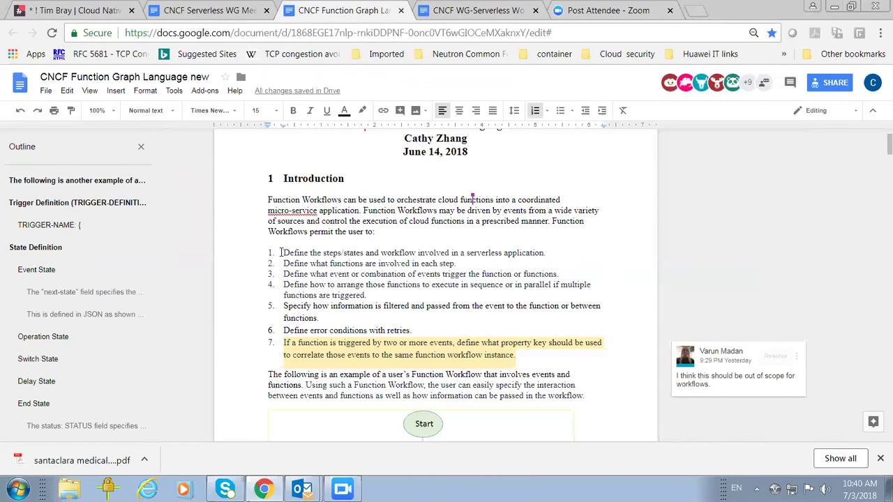
pyautogui.moveTo(281, 252); pyautogui.dragTo(571, 354)
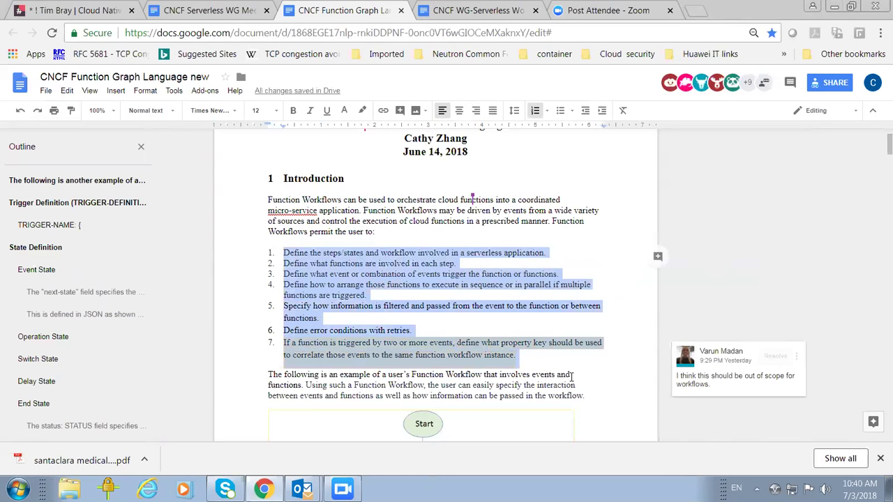
pyautogui.press('Right')
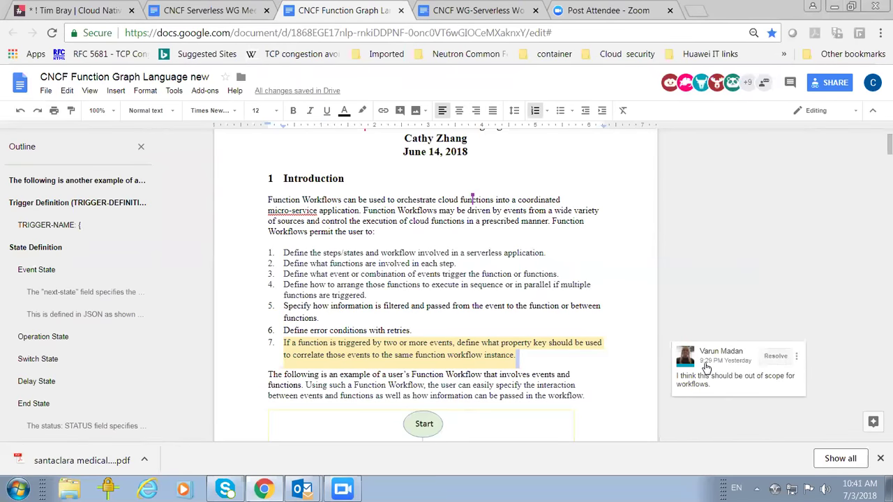
pyautogui.click(542, 360)
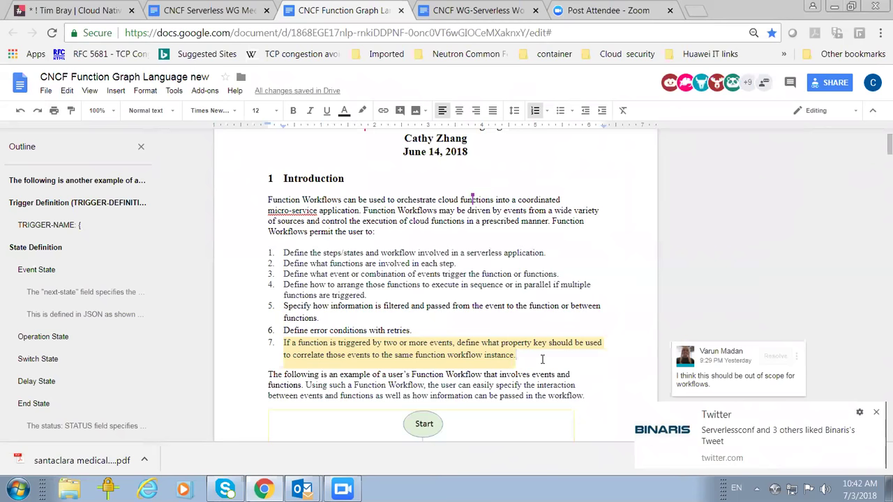
pyautogui.click(876, 412)
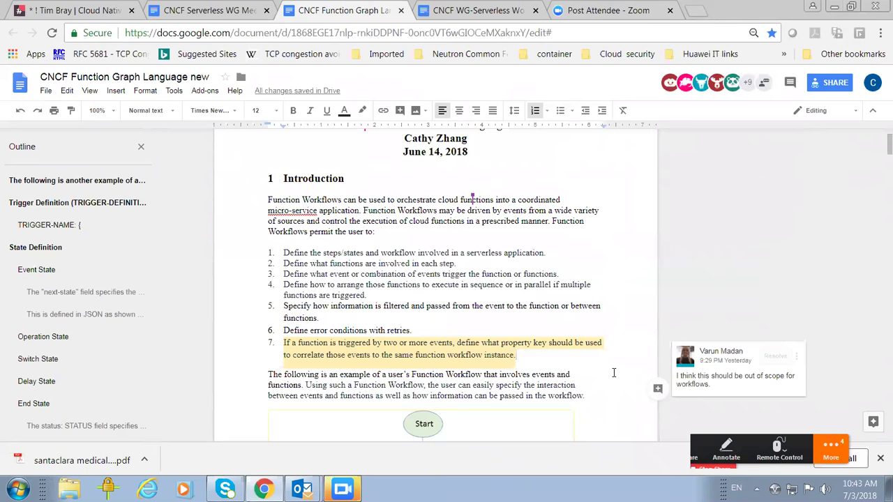
pyautogui.click(534, 365)
pyautogui.scroll(-1, 598, 382)
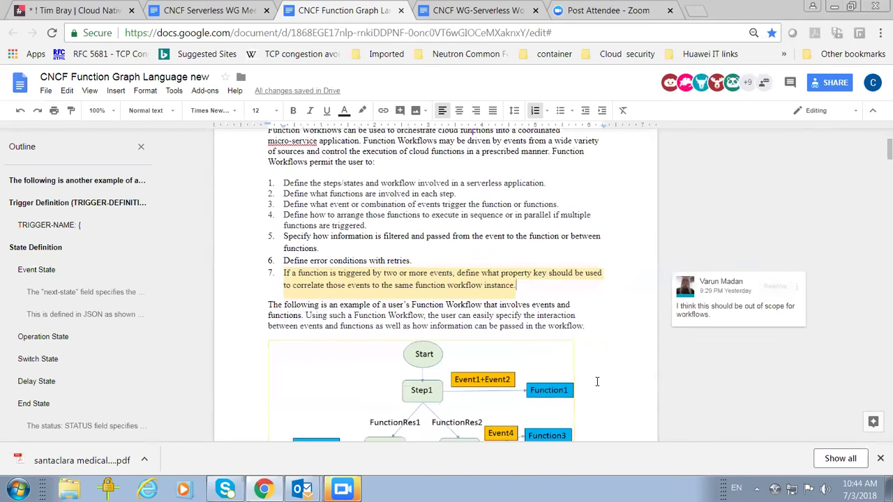
pyautogui.scroll(1, 597, 382)
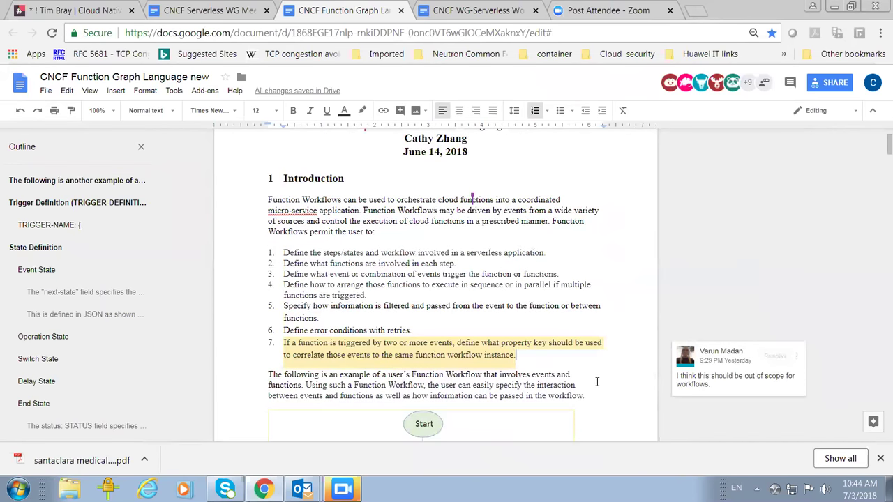
pyautogui.scroll(1, 597, 382)
pyautogui.scroll(-1, 597, 382)
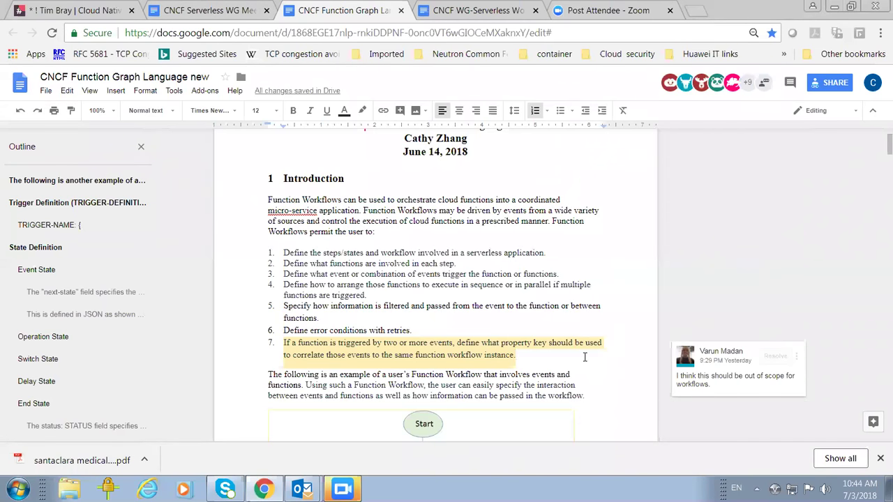
# Check the notes under the scope item in the minutes, and review the Introduction's list and workflow diagram in the Function Graph Language document
pyautogui.click(234, 11)
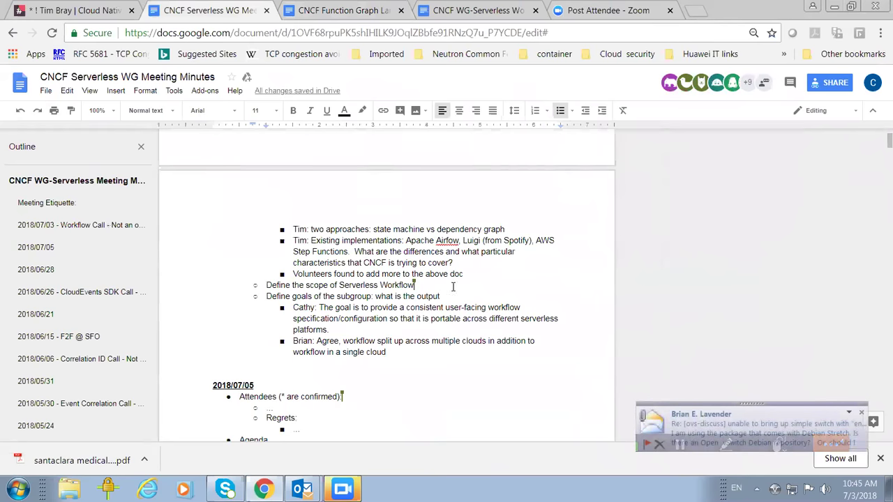
pyautogui.click(320, 14)
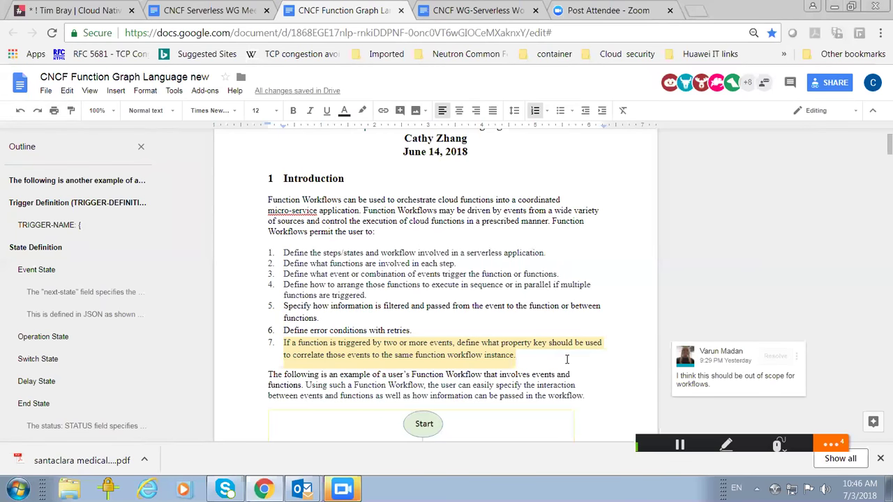
pyautogui.scroll(-2, 566, 360)
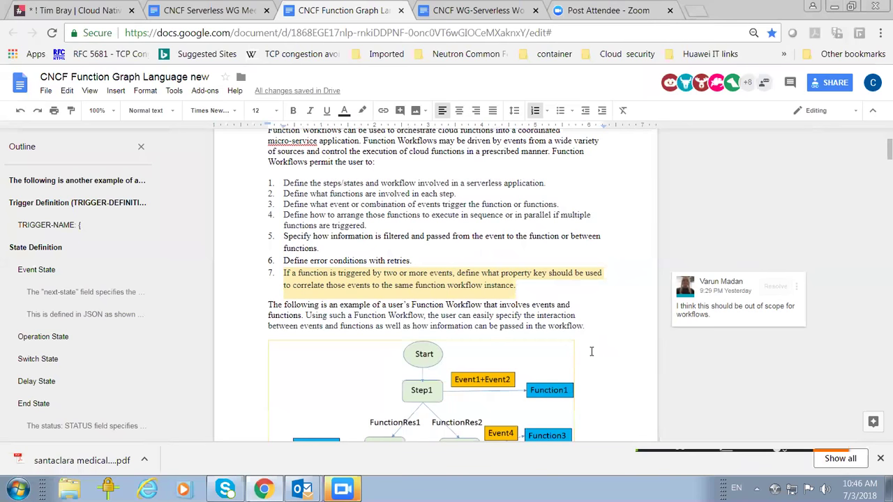
pyautogui.scroll(-2, 591, 352)
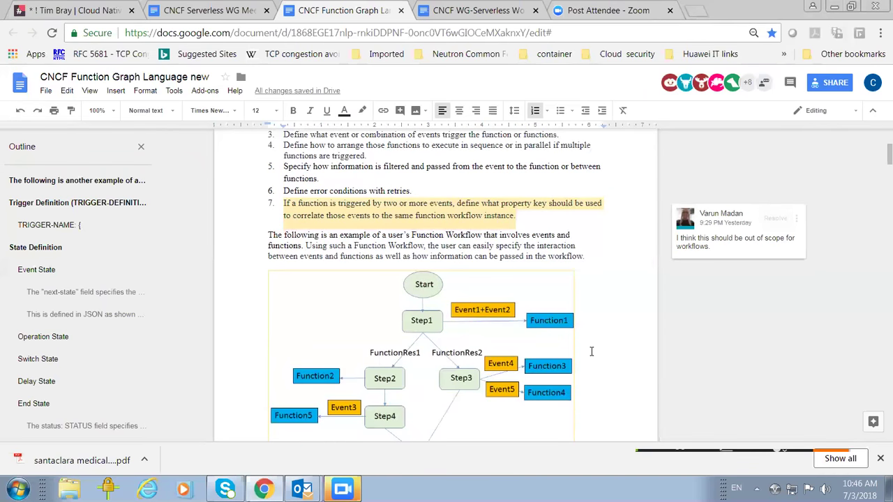
pyautogui.scroll(4, 591, 352)
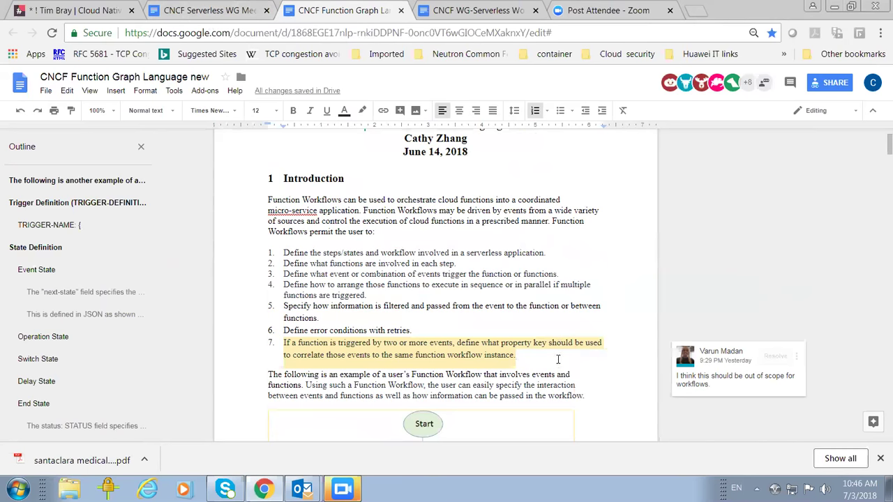
pyautogui.hotkey('shift', 'End')
# Add a sub-bullet under the minutes' scope item: "AI:", the assignee's first name, and "will add use case for why we need correlation in Wokrflow spec"
pyautogui.click(209, 14)
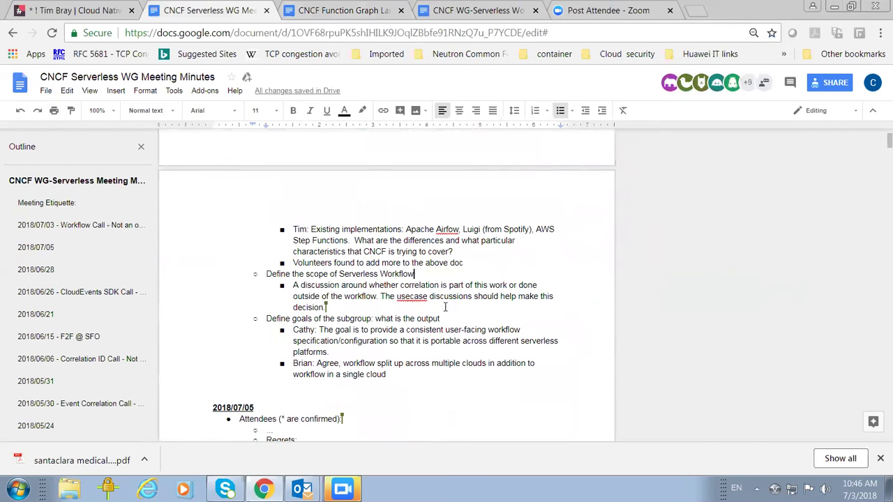
pyautogui.click(334, 307)
pyautogui.press('Return')
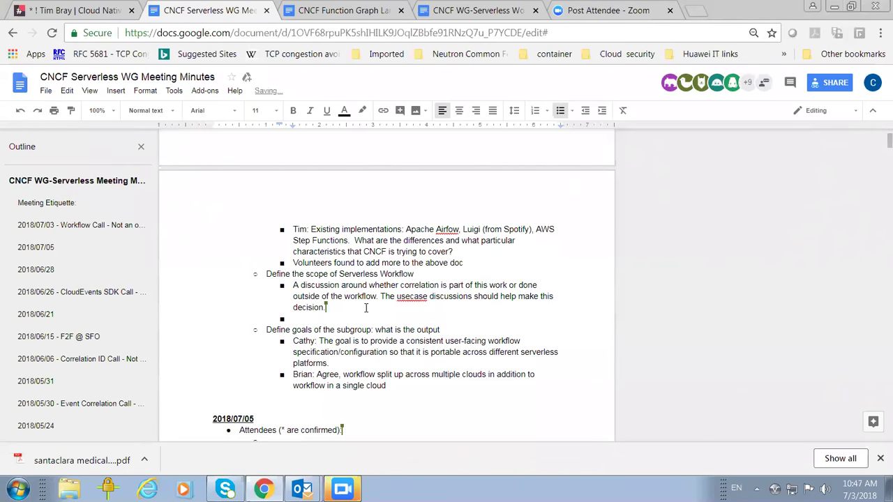
pyautogui.write('AI:')
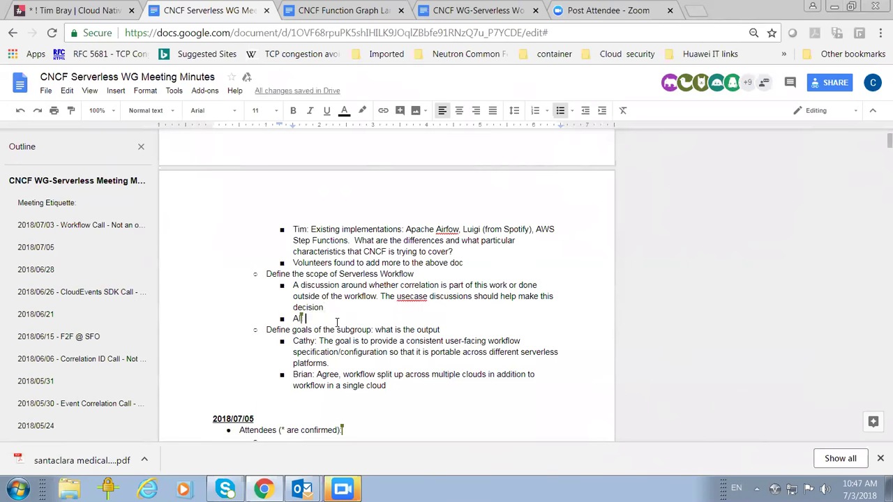
pyautogui.write('Chad')
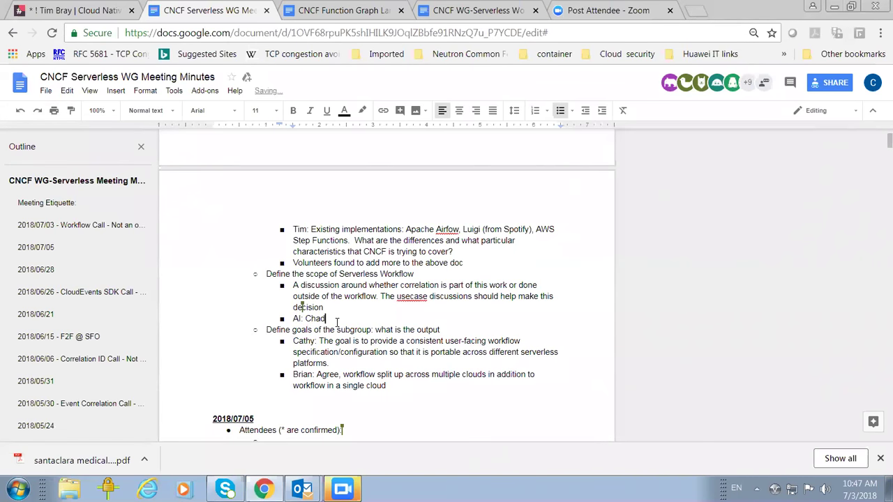
pyautogui.press('BackSpace')
pyautogui.write('thura will add use case for wh')
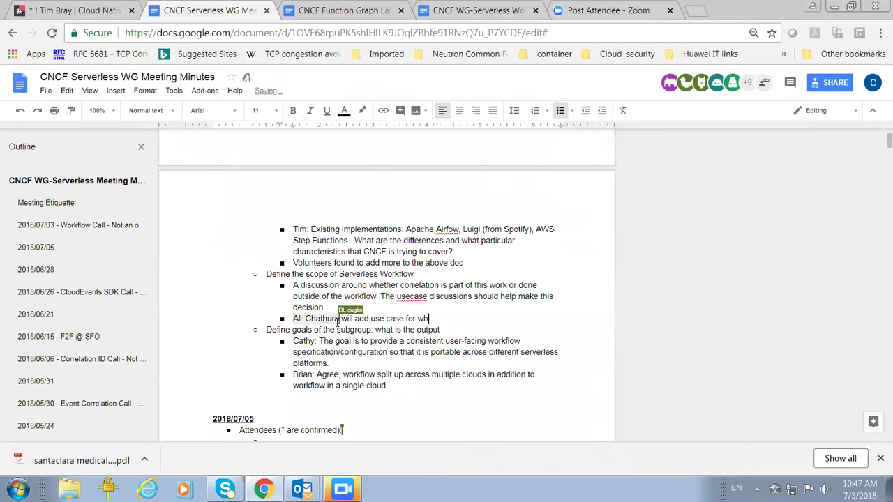
pyautogui.write('y we need c')
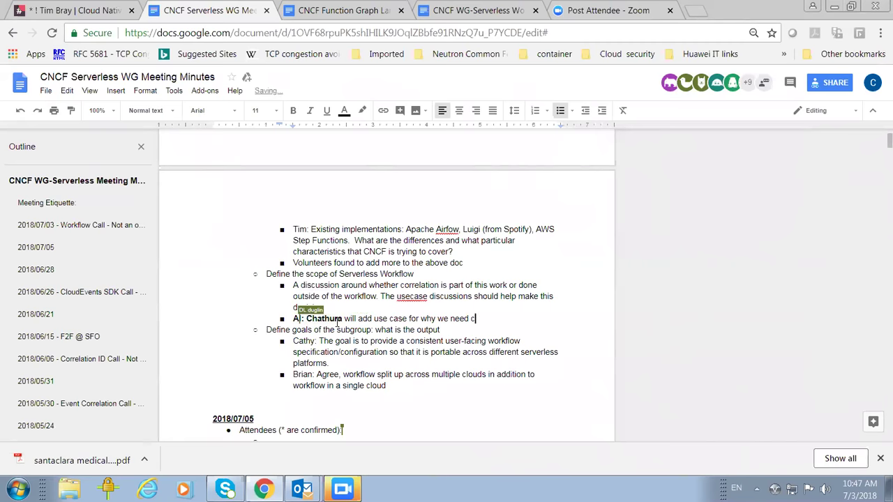
pyautogui.write('orrelation ')
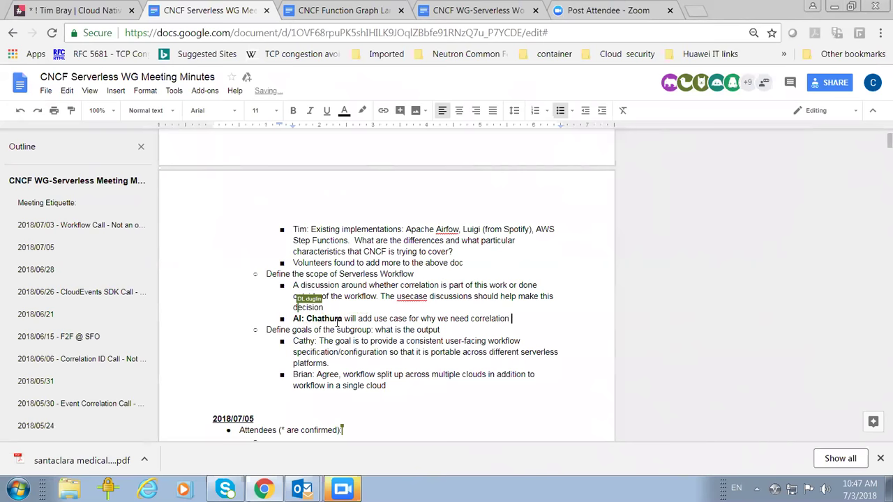
pyautogui.write('in Wokrflow spec')
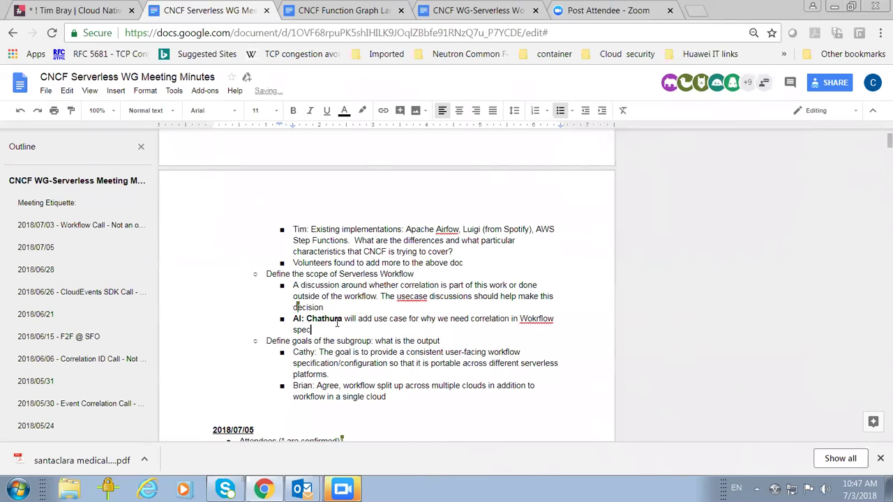
# Append a comma, the second assignee's first name and "will add a use case too" to the action item, and start an empty sub-bullet below
pyautogui.write(', Cathy will add a use case too')
pyautogui.press('Return')
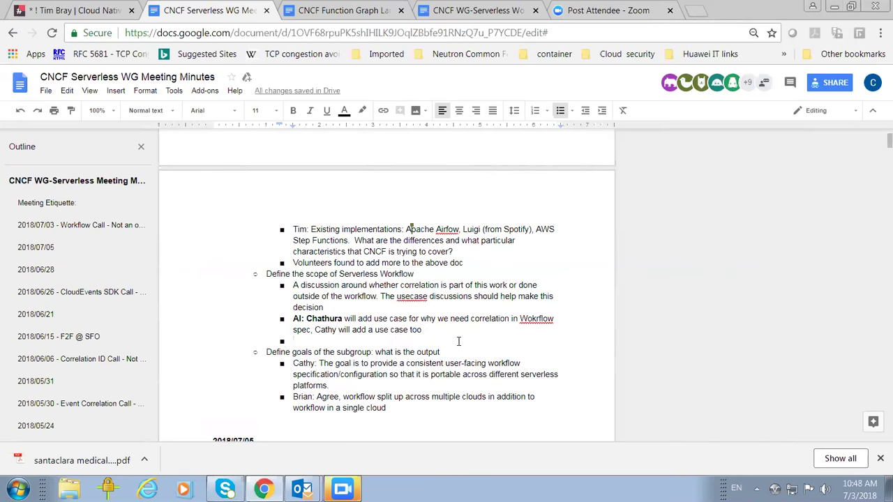
# Correct the misspelled word before "spec" in the action item to "Workflow"
pyautogui.doubleClick(531, 318)
pyautogui.write('Workflow')
pyautogui.write('r')
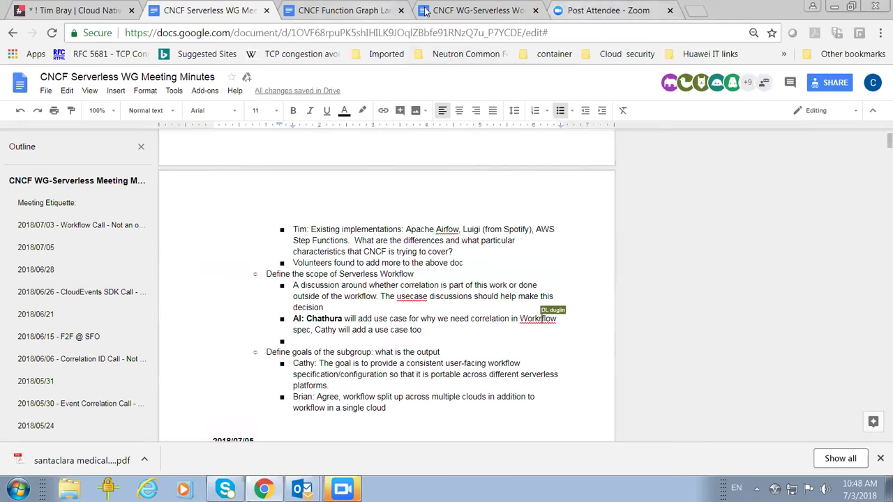
# Switch to the Function Graph Language document and view the example workflow diagram below the Introduction's list
pyautogui.click(342, 11)
pyautogui.click(537, 319)
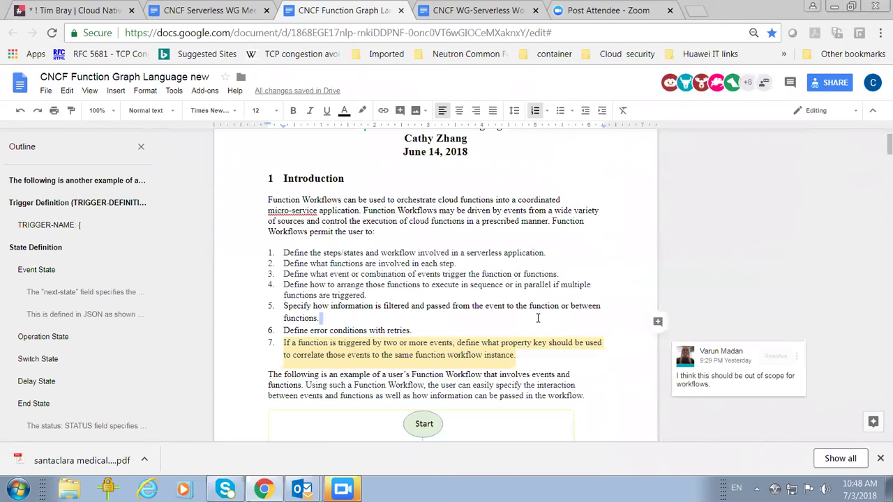
pyautogui.scroll(-3, 538, 318)
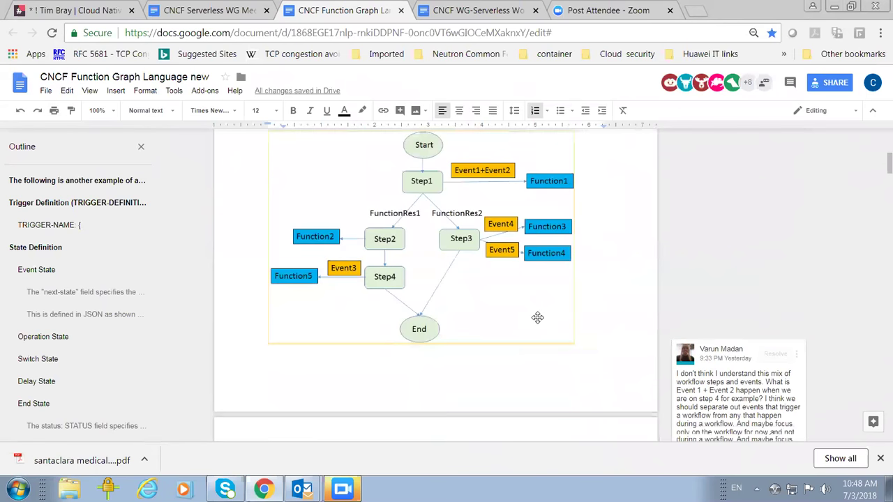
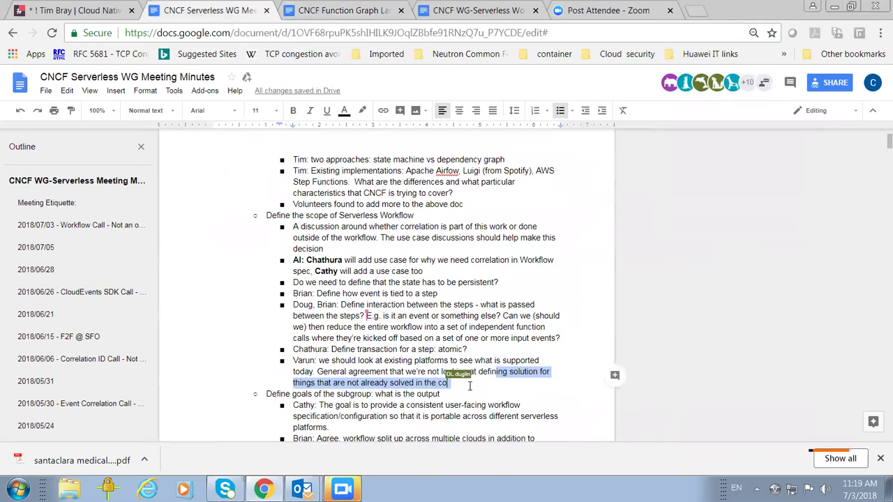
# Read the minutes' scope note on existing platforms and interop, and return to the workflow diagram in the Function Graph Language document
pyautogui.moveTo(519, 380); pyautogui.dragTo(439, 396)
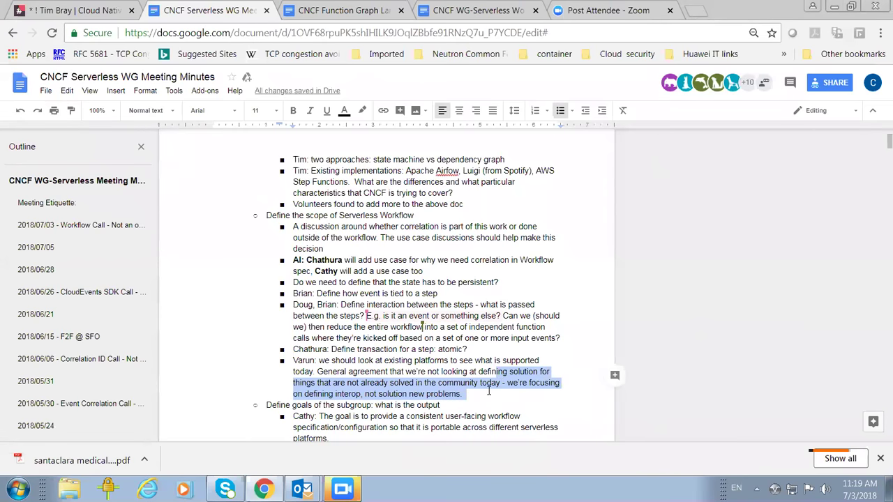
pyautogui.click(489, 391)
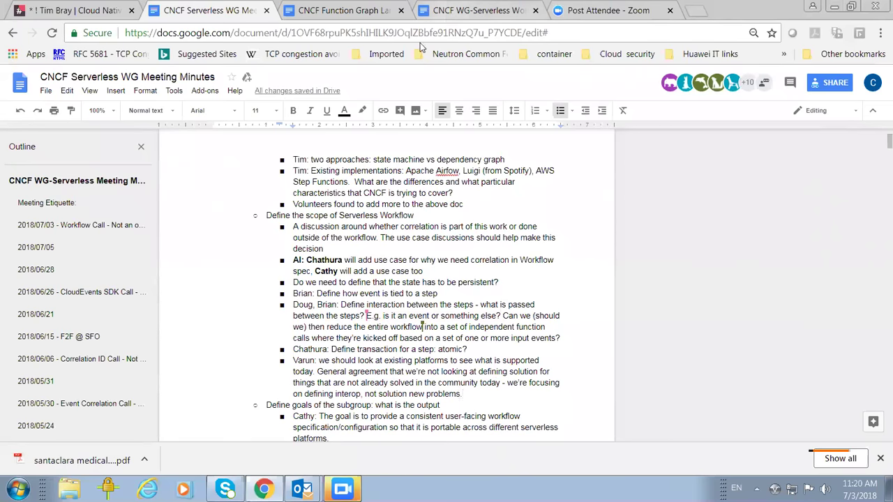
pyautogui.click(362, 12)
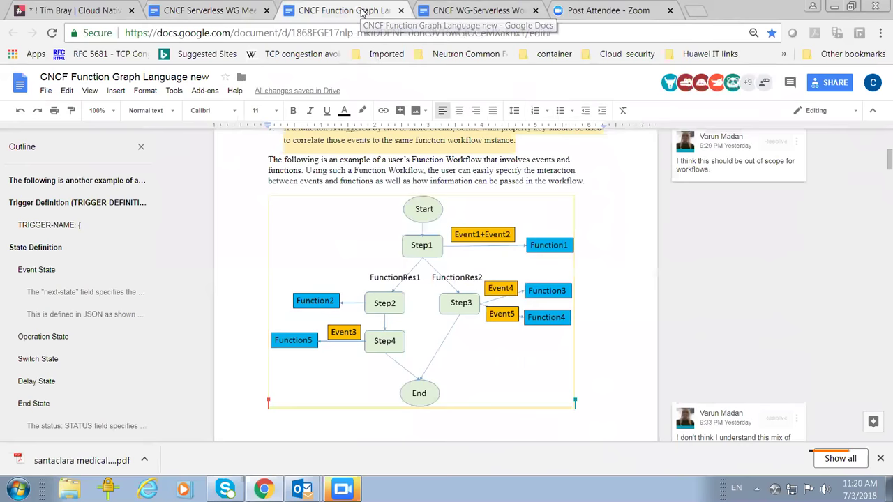
pyautogui.click(477, 13)
pyautogui.click(335, 10)
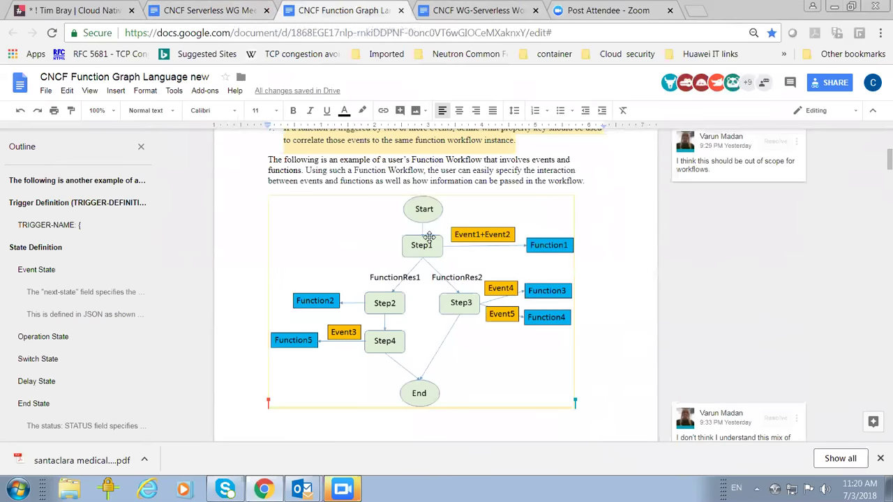
# Skim the Function Graph Language document from the workflow diagram through the state and trigger definition examples, and return to the title and Introduction
pyautogui.scroll(-5, 439, 245)
pyautogui.click(465, 282)
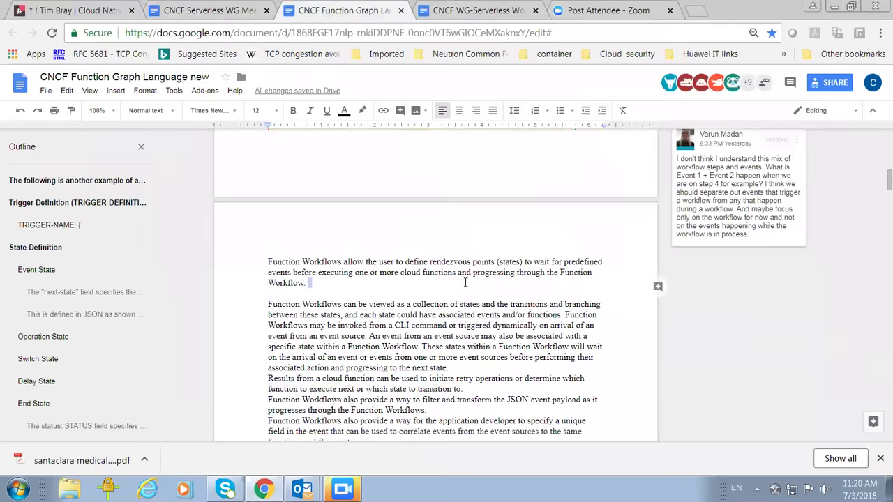
pyautogui.scroll(-10, 466, 281)
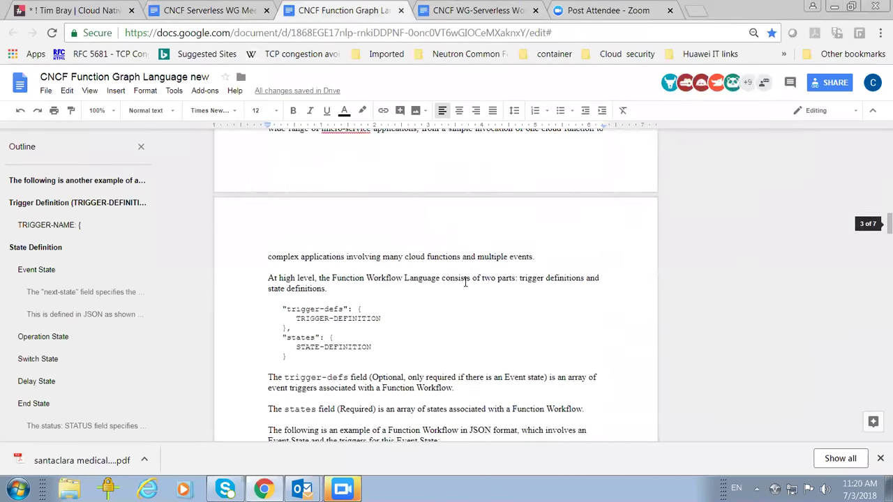
pyautogui.scroll(-7, 466, 282)
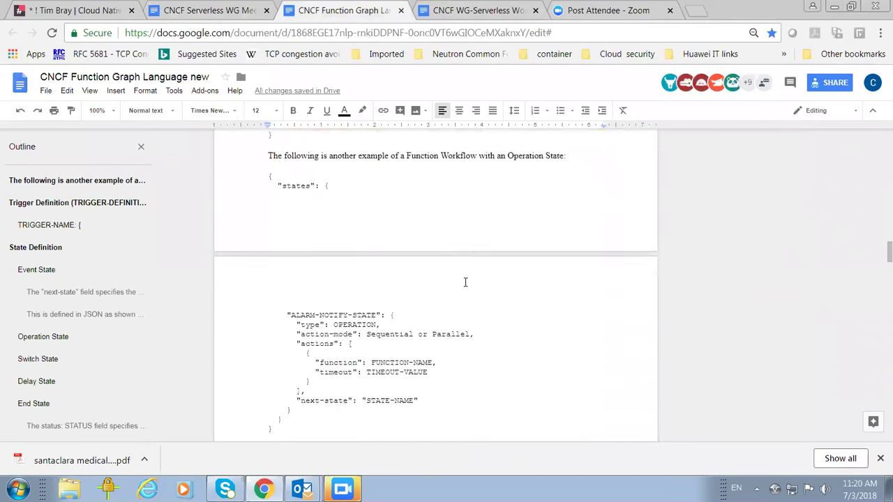
pyautogui.scroll(-8, 466, 282)
pyautogui.scroll(4, 465, 282)
pyautogui.scroll(15, 465, 282)
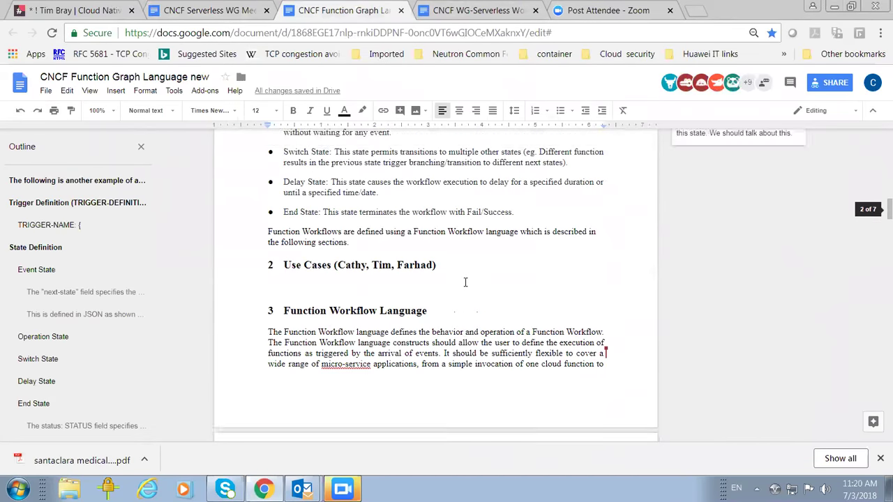
pyautogui.scroll(3, 466, 282)
pyautogui.scroll(3, 465, 282)
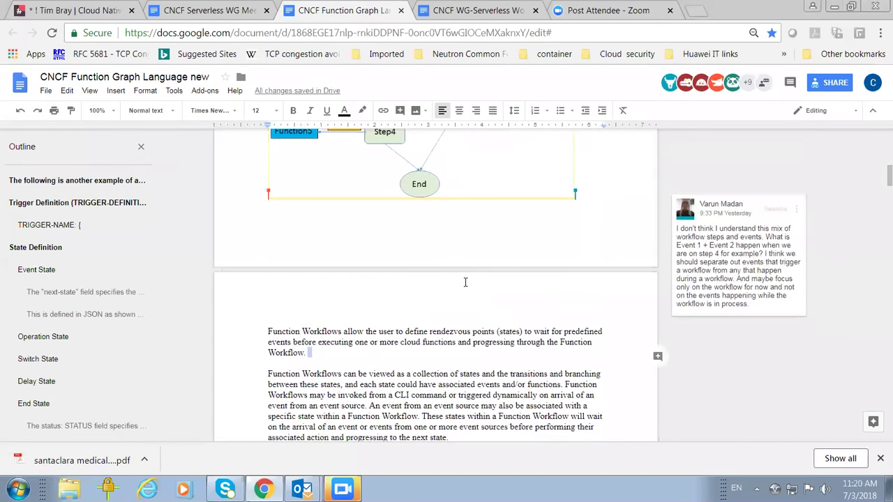
pyautogui.scroll(7, 466, 282)
pyautogui.scroll(-1, 465, 282)
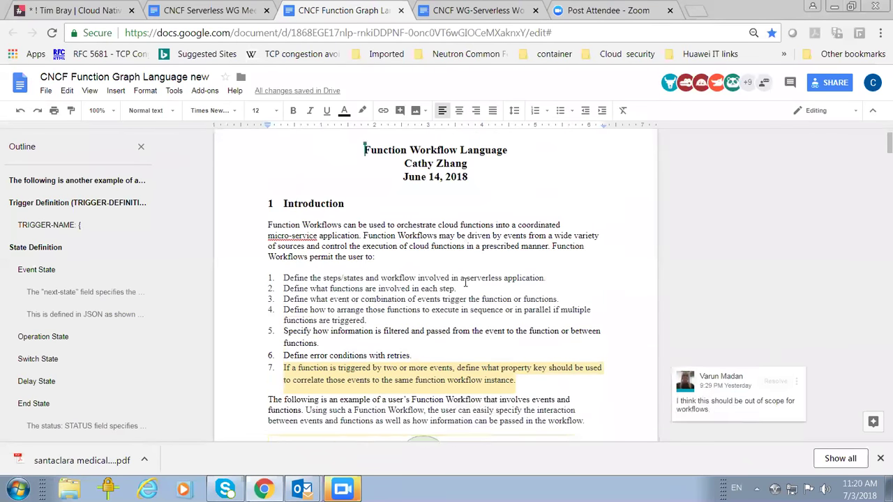
# Review the Introduction's highlighted correlation item, the workflow diagram, the list of states and the Use Cases heading in the proposal document
pyautogui.scroll(-3, 465, 282)
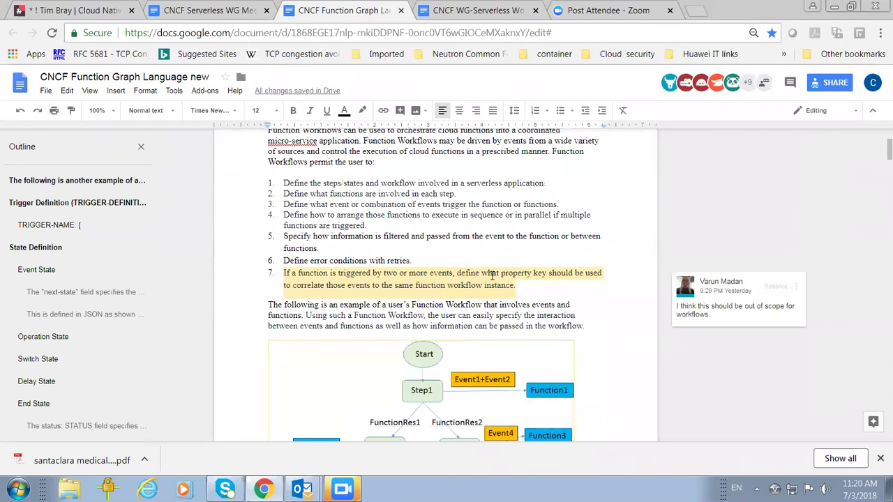
pyautogui.scroll(-4, 548, 277)
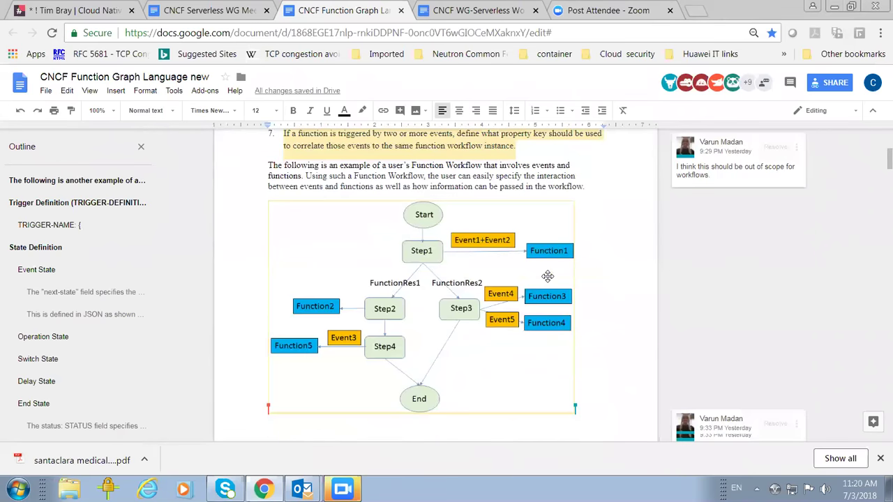
pyautogui.scroll(-15, 548, 276)
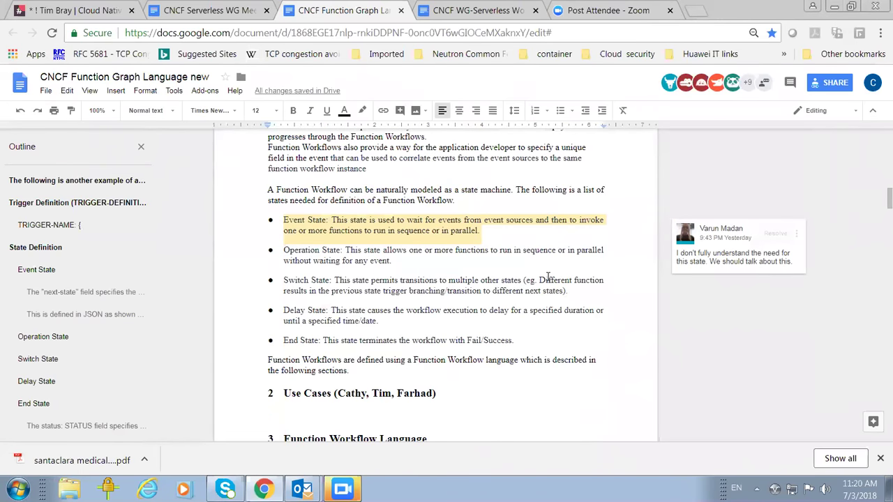
pyautogui.scroll(-3, 548, 277)
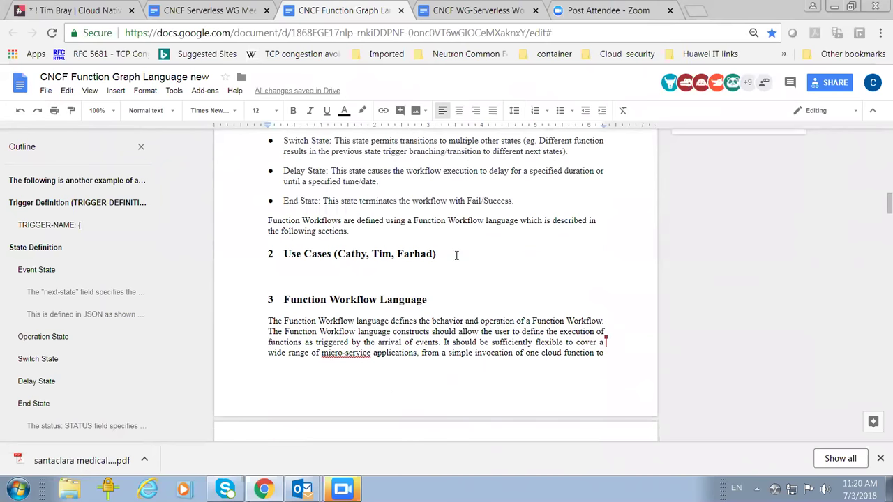
pyautogui.scroll(3, 486, 307)
pyautogui.scroll(-3, 484, 307)
pyautogui.scroll(5, 484, 307)
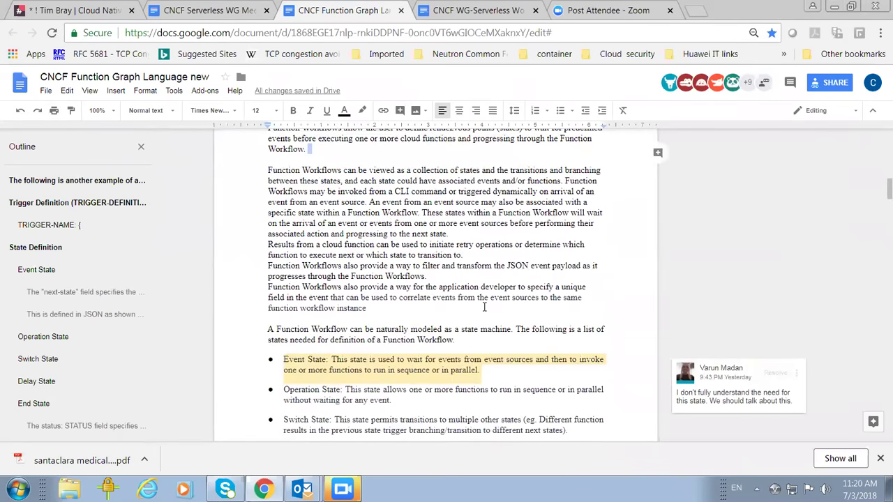
pyautogui.scroll(2, 485, 307)
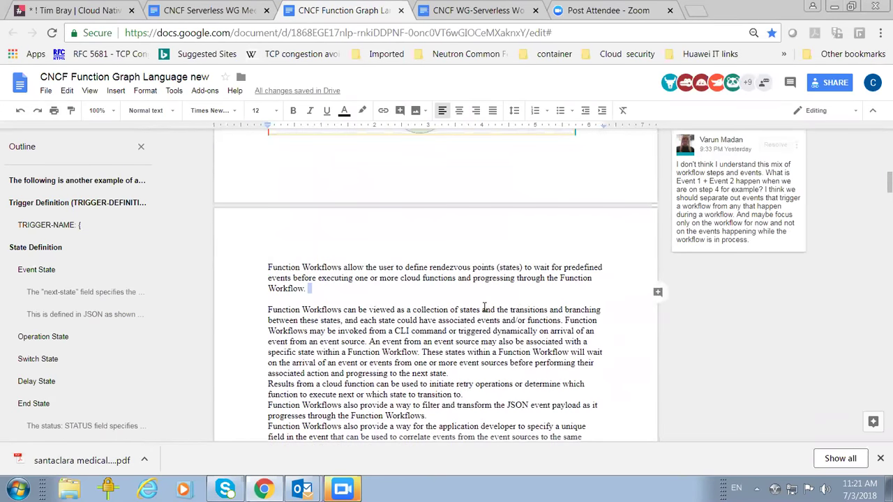
pyautogui.scroll(7, 484, 307)
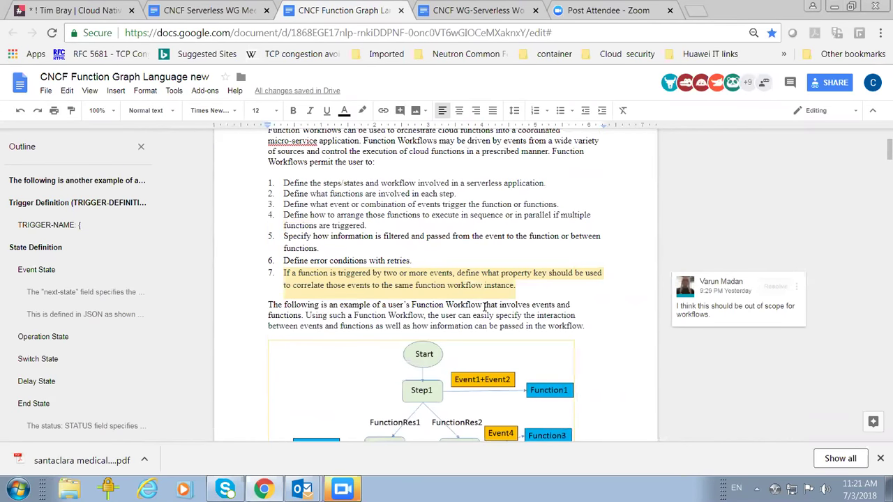
pyautogui.click(536, 291)
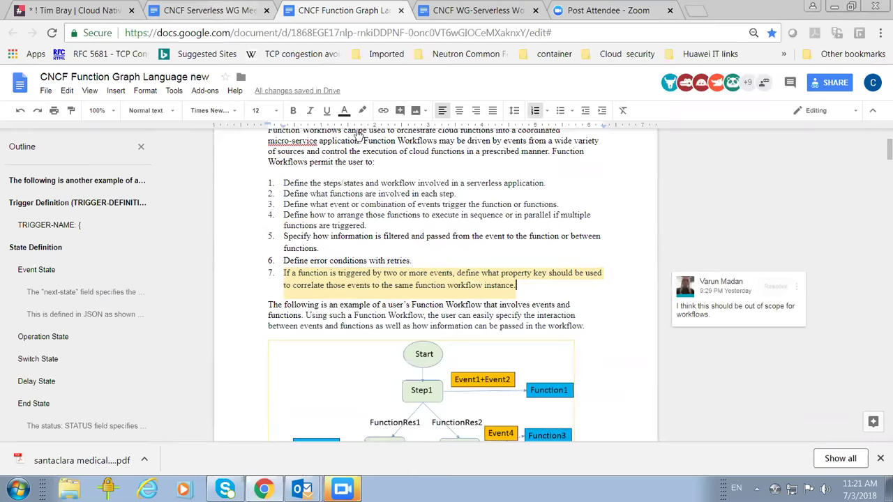
# Switch to the CNCF Serverless WG Meeting Minutes and start an empty sub-bullet below the scope note on existing platforms
pyautogui.hotkey('ctrl', 'shift', 'Tab')
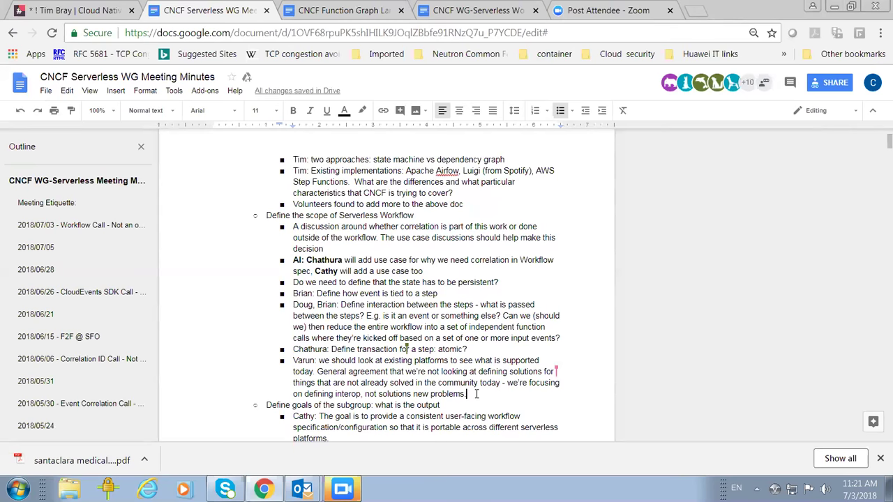
pyautogui.press('Return')
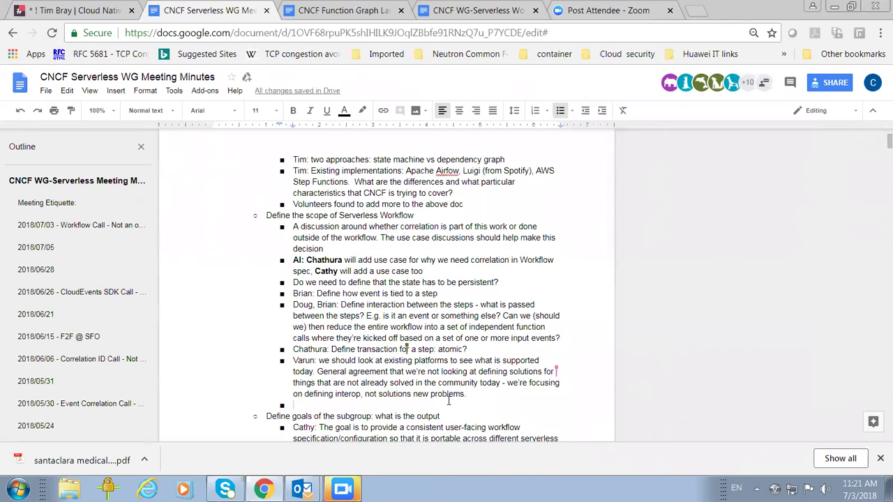
pyautogui.write('MS')
pyautogui.press('BackSpace')
pyautogui.write('Cathy:')
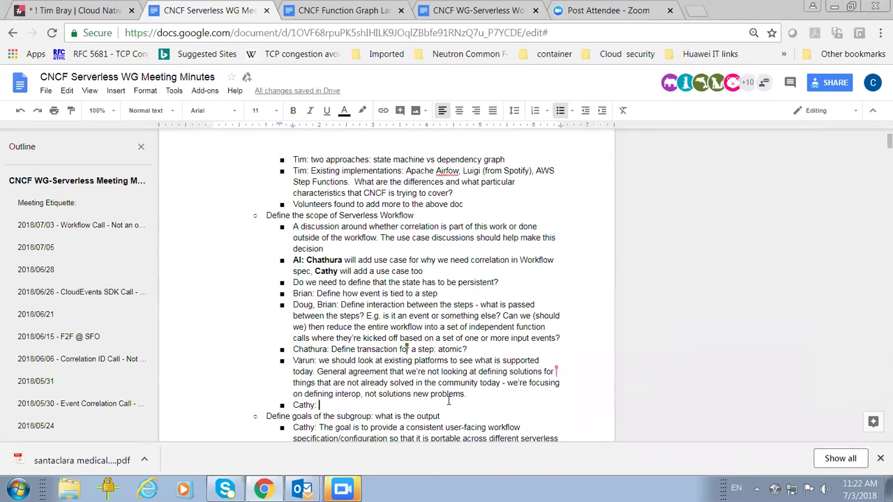
pyautogui.press('BackSpace')
pyautogui.press('BackSpace')
pyautogui.press('BackSpace')
pyautogui.press('BackSpace')
pyautogui.press('BackSpace')
pyautogui.press('BackSpace')
pyautogui.press('BackSpace')
pyautogui.press('BackSpace')
pyautogui.write('AI')
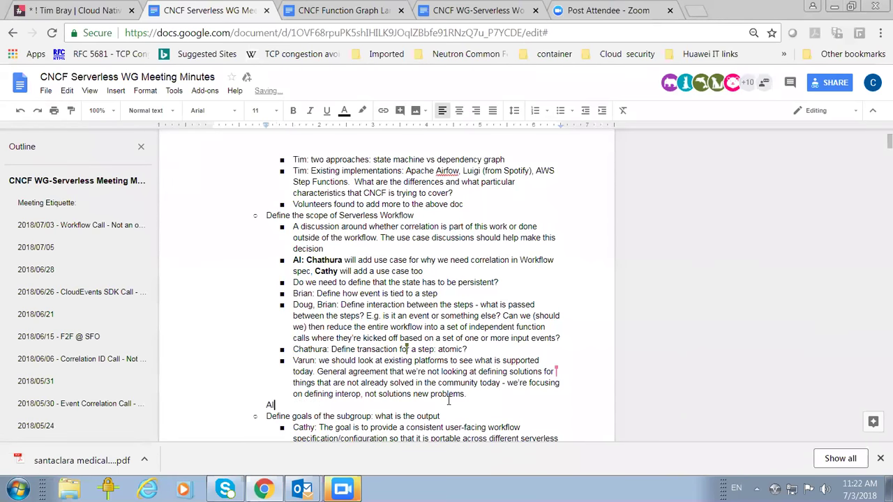
pyautogui.press('BackSpace')
pyautogui.press('BackSpace')
pyautogui.press('BackSpace')
pyautogui.press('Return')
# Begin an action item in the empty sub-bullet with "AI:" and the first assignee's first name
pyautogui.write('AI: ')
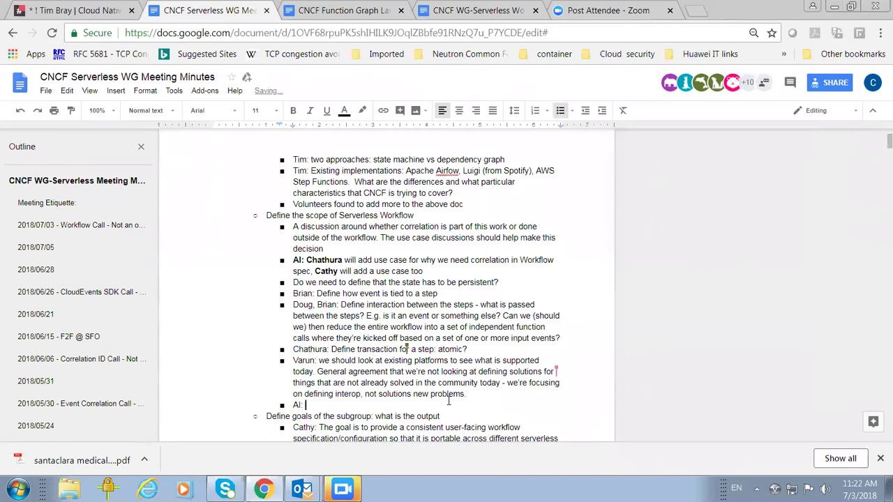
pyautogui.write('Cathy gives a')
pyautogui.press('BackSpace')
pyautogui.press('BackSpace')
pyautogui.press('BackSpace')
pyautogui.press('BackSpace')
pyautogui.press('BackSpace')
pyautogui.press('BackSpace')
pyautogui.press('BackSpace')
pyautogui.press('BackSpace')
pyautogui.write('presents')
pyautogui.press('BackSpace')
pyautogui.press('BackSpace')
pyautogui.press('BackSpace')
pyautogui.write('nts t')
pyautogui.press('BackSpace')
pyautogui.write('what is ')
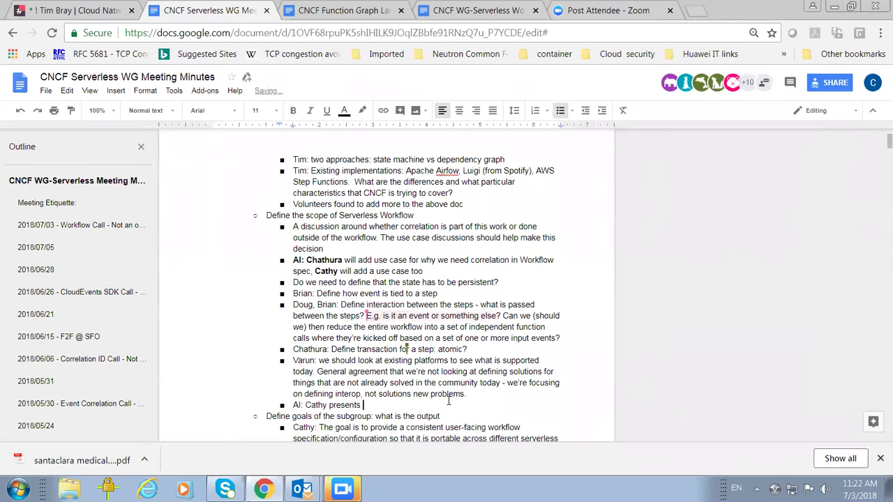
pyautogui.write('supp')
pyautogui.press('BackSpace')
pyautogui.press('BackSpace')
pyautogui.press('BackSpace')
pyautogui.write('upp')
pyautogui.press('BackSpace')
pyautogui.press('BackSpace')
pyautogui.press('BackSpace')
pyautogui.press('BackSpace')
pyautogui.press('BackSpace')
pyautogui.press('BackSpace')
pyautogui.press('BackSpace')
pyautogui.press('BackSpace')
pyautogui.press('BackSpace')
pyautogui.press('BackSpace')
pyautogui.press('BackSpace')
pyautogui.press('BackSpace')
pyautogui.press('BackSpace')
pyautogui.press('BackSpace')
pyautogui.press('BackSpace')
pyautogui.press('BackSpace')
pyautogui.press('BackSpace')
pyautogui.press('BackSpace')
pyautogui.press('BackSpace')
pyautogui.press('BackSpace')
pyautogui.press('BackSpace')
pyautogui.press('BackSpace')
# Append a comma, the second assignee's first name and another comma to the new action item
pyautogui.write(', ')
pyautogui.write('I')
pyautogui.write('Dou')
pyautogui.write('g,')
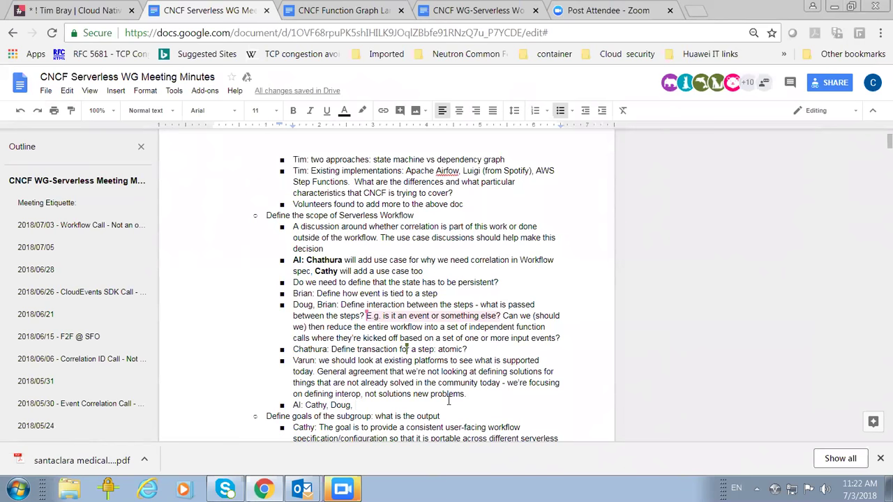
# Copy the bold assignee name from the earlier correlation action item and paste it at the end of the new action item
pyautogui.moveTo(309, 262)
pyautogui.mouseDown()
pyautogui.moveTo(342, 254)
pyautogui.moveTo(307, 261)
pyautogui.mouseUp()
pyautogui.rightClick(318, 261)
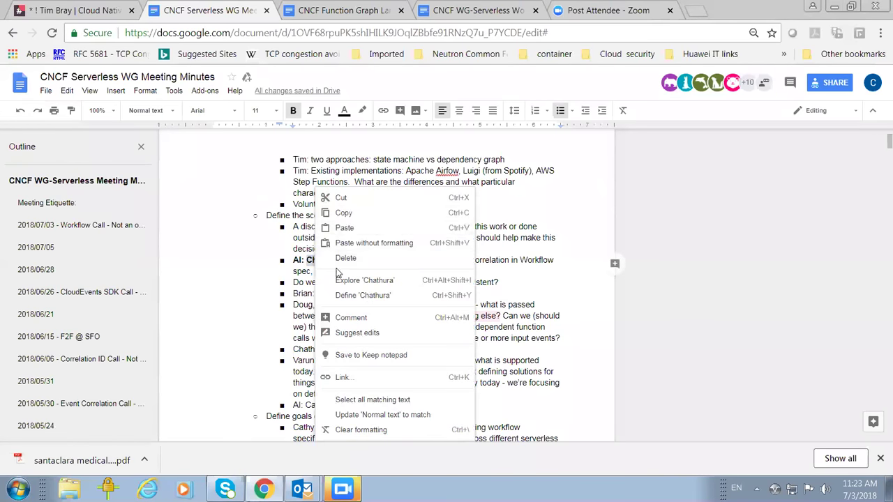
pyautogui.click(343, 213)
pyautogui.click(409, 404)
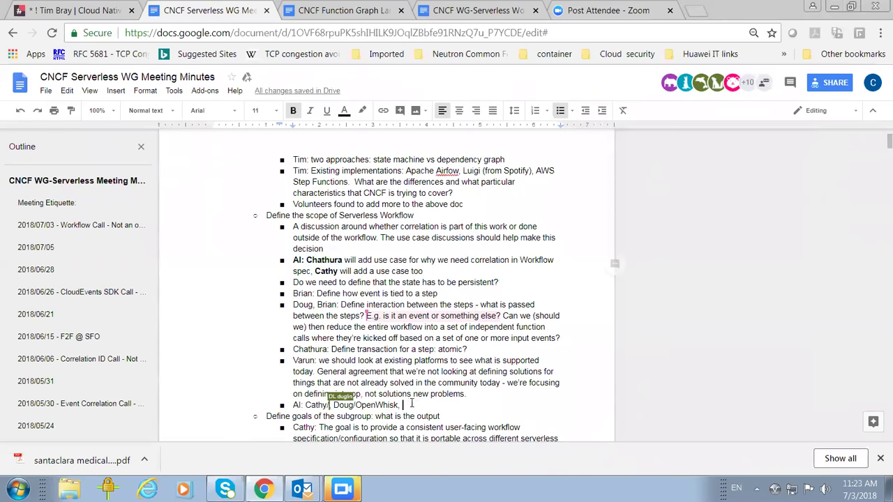
pyautogui.rightClick(412, 404)
pyautogui.click(441, 251)
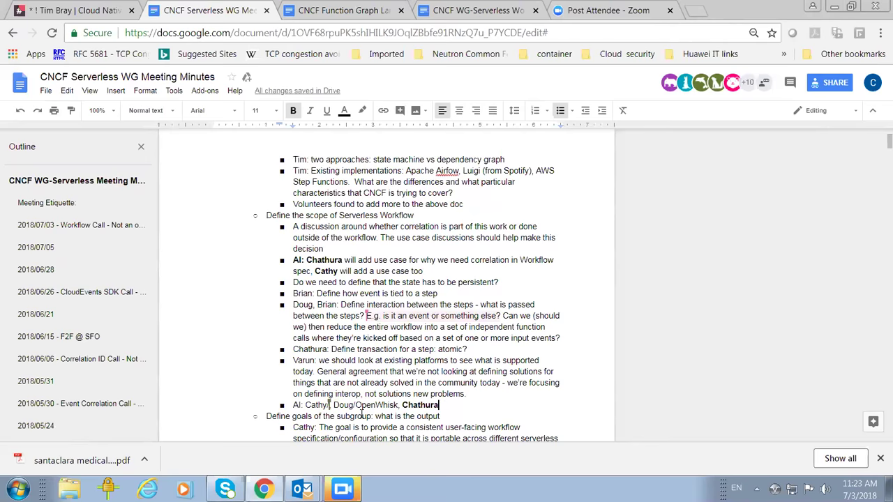
# Add a slash and platform placeholder "??" after the pasted name, and append the next assignee's first name with "/Step Function"
pyautogui.write('FunctionGraph')
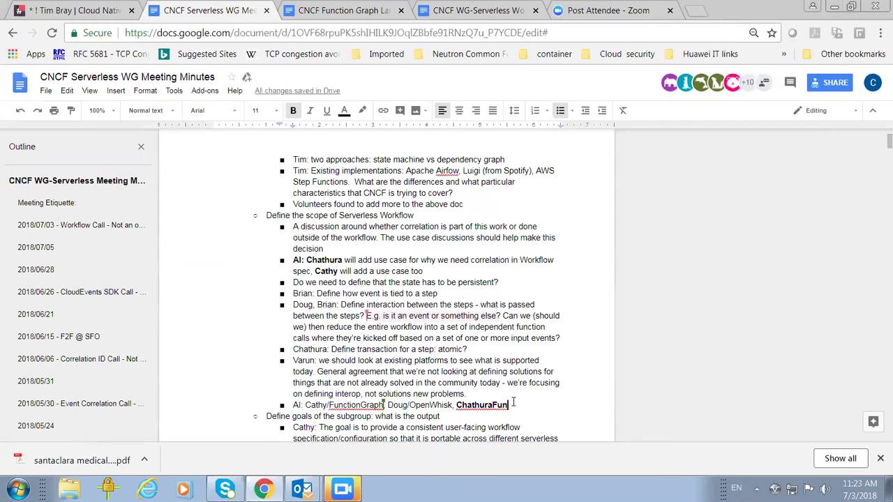
pyautogui.write('/')
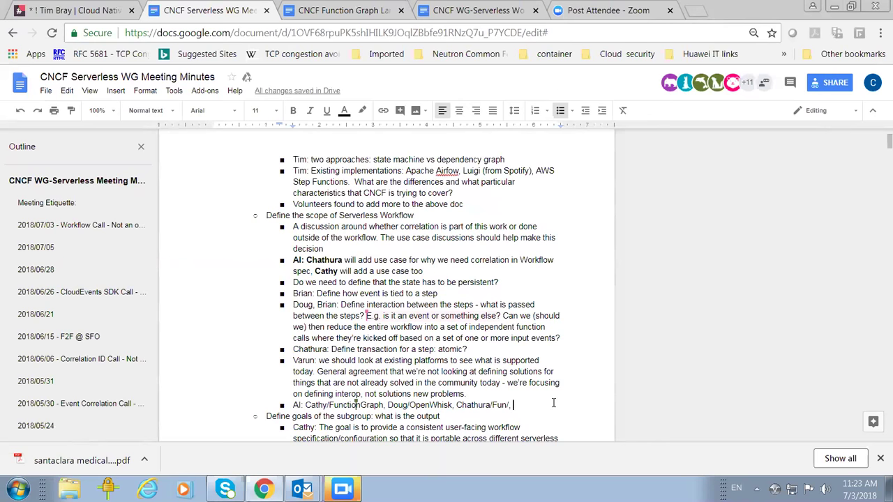
pyautogui.write('Tim/Step')
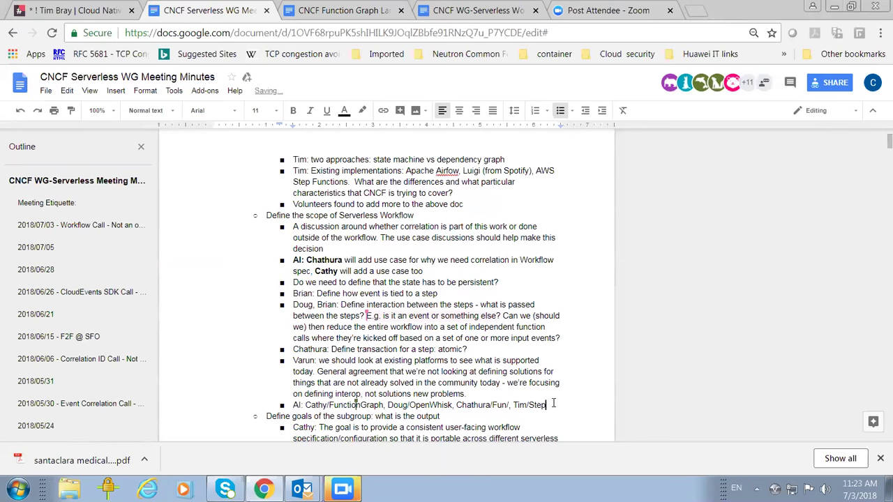
pyautogui.write(' Fun')
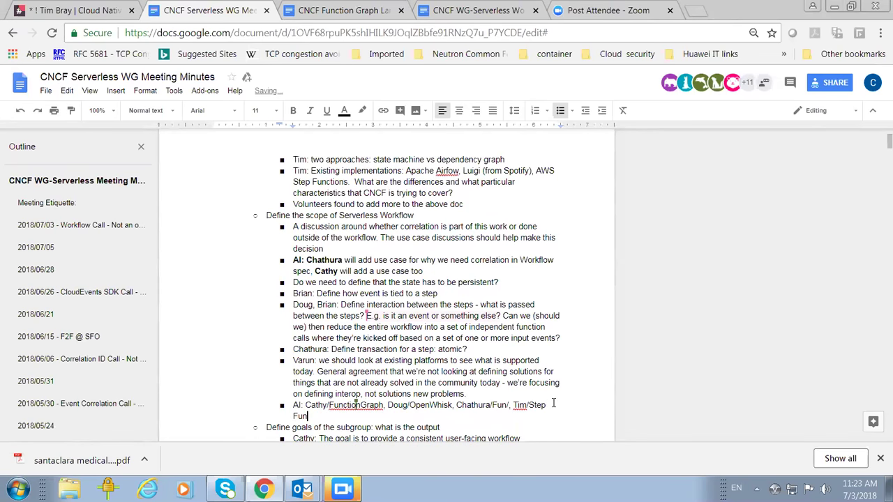
pyautogui.write('ction')
pyautogui.click(509, 404)
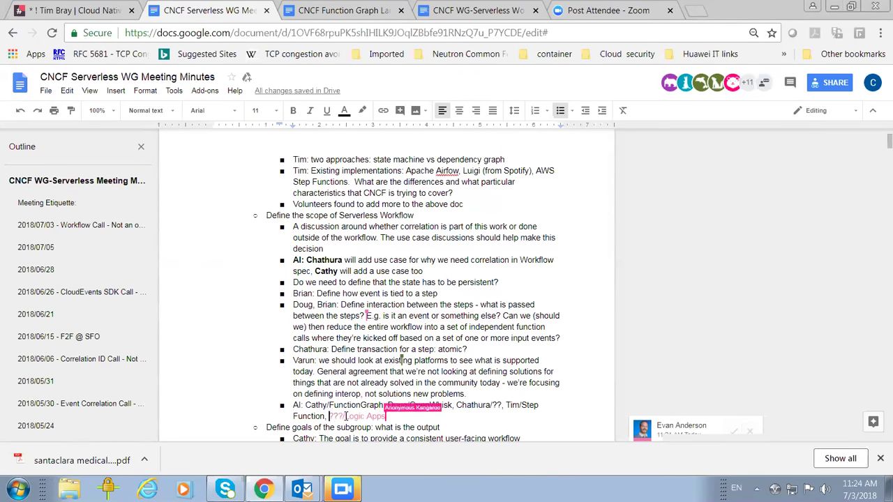
# End the scope note on existing platforms with a period after "unsolved problems"
pyautogui.doubleClick(339, 415)
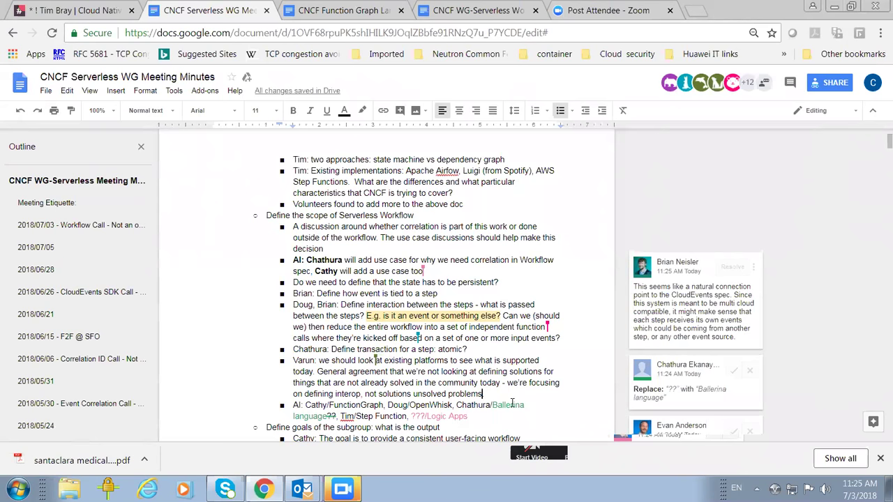
pyautogui.write('.')
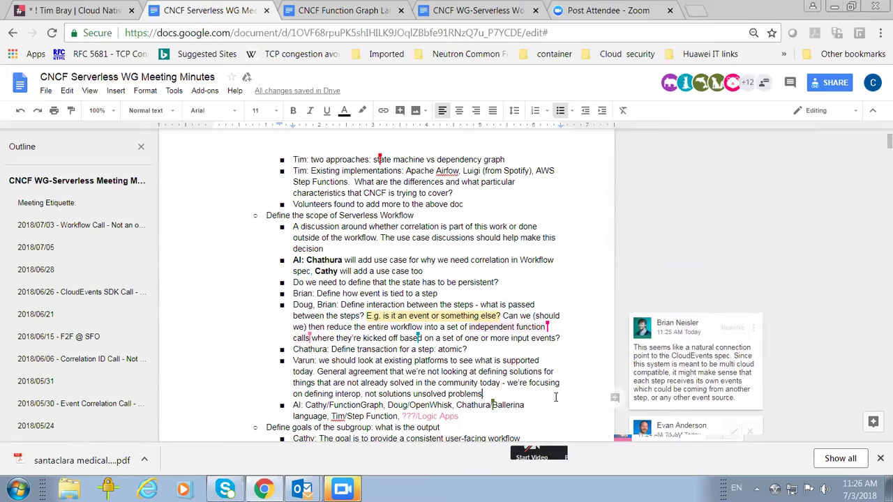
pyautogui.write('.')
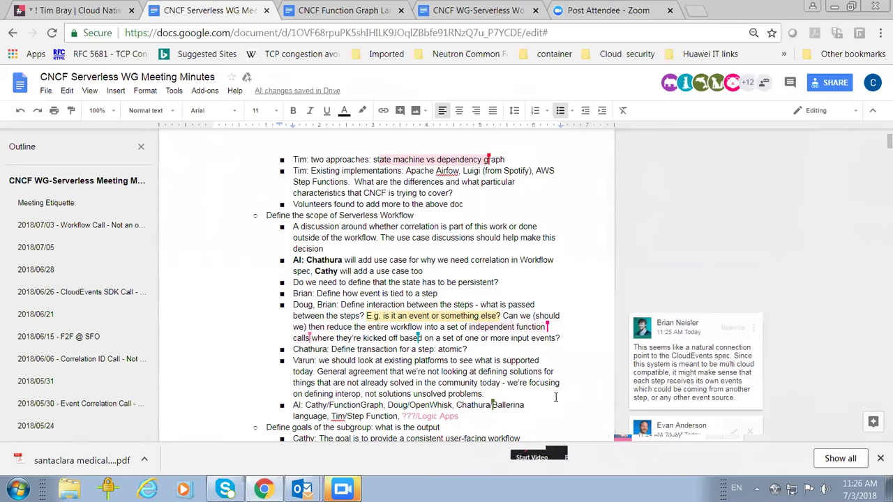
# Check the attendee list of the 2018/07/03 workflow call and return to the scope notes and action items
pyautogui.scroll(10, 537, 361)
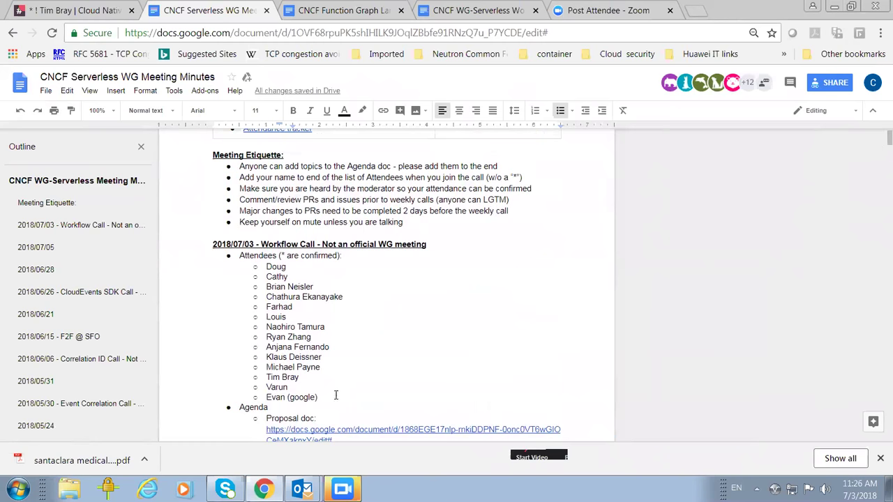
pyautogui.click(319, 385)
pyautogui.scroll(-1, 364, 394)
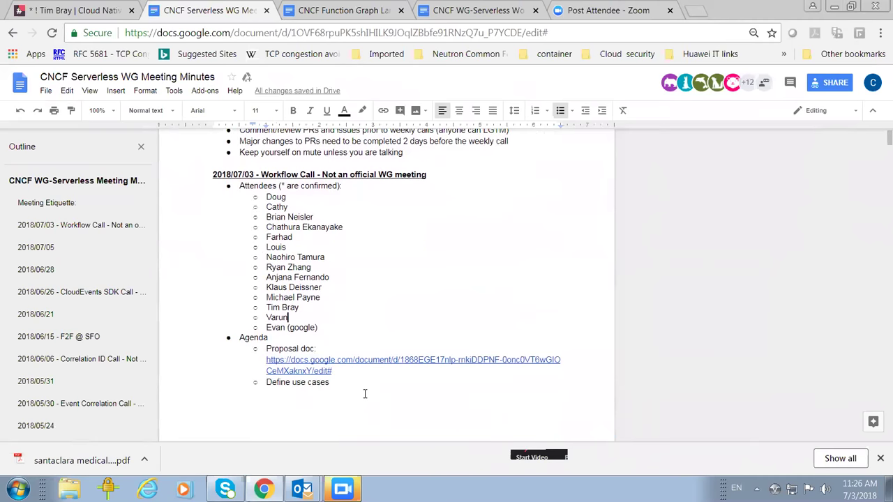
pyautogui.scroll(-6, 364, 395)
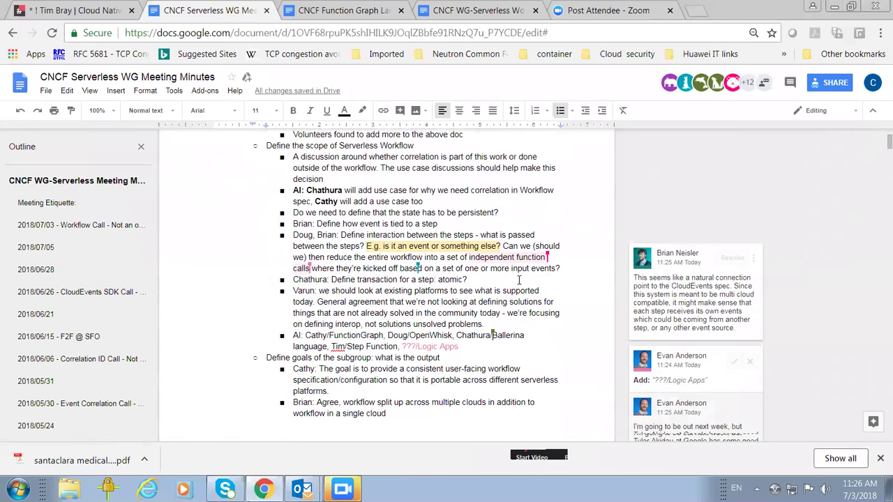
pyautogui.moveTo(417, 265); pyautogui.dragTo(470, 266)
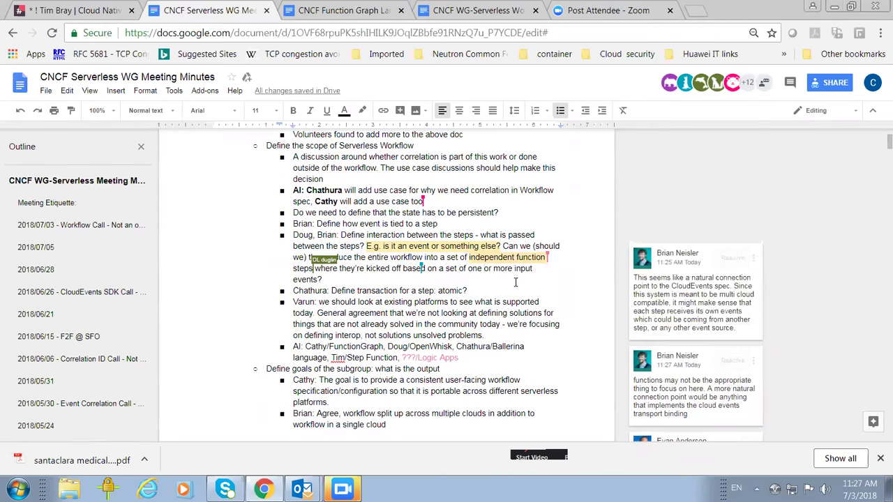
pyautogui.click(508, 288)
pyautogui.click(472, 353)
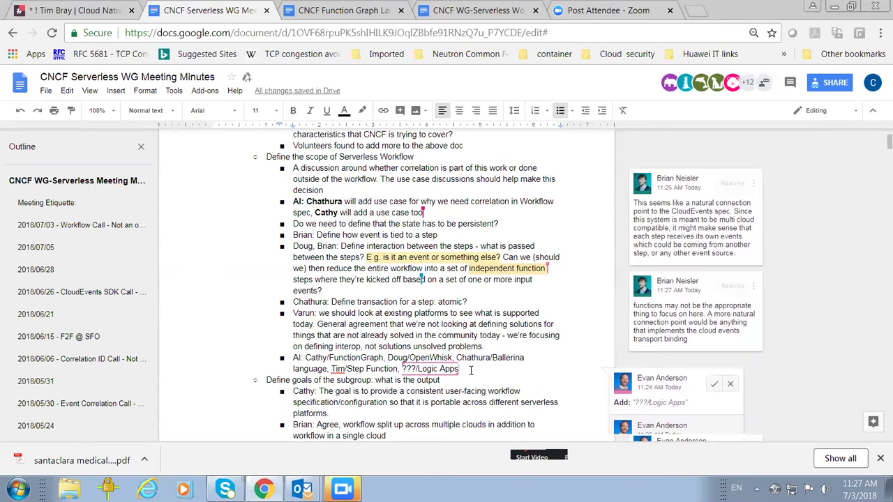
pyautogui.click(548, 357)
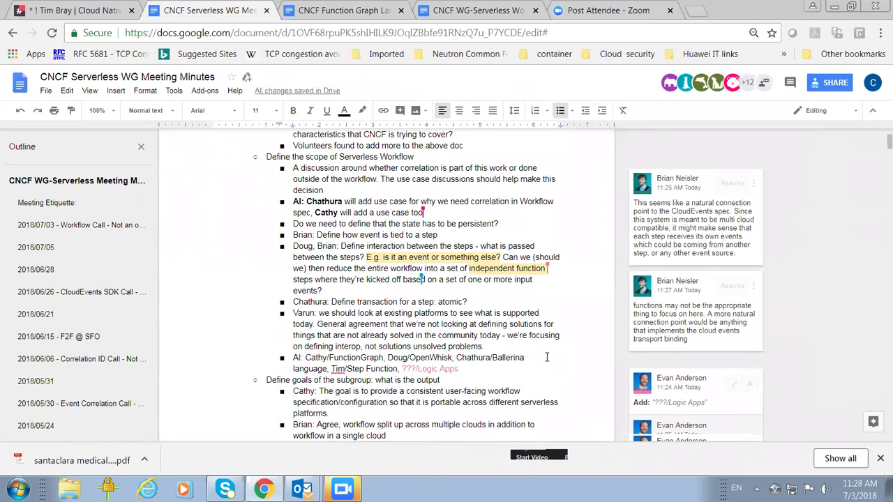
pyautogui.scroll(-1, 547, 357)
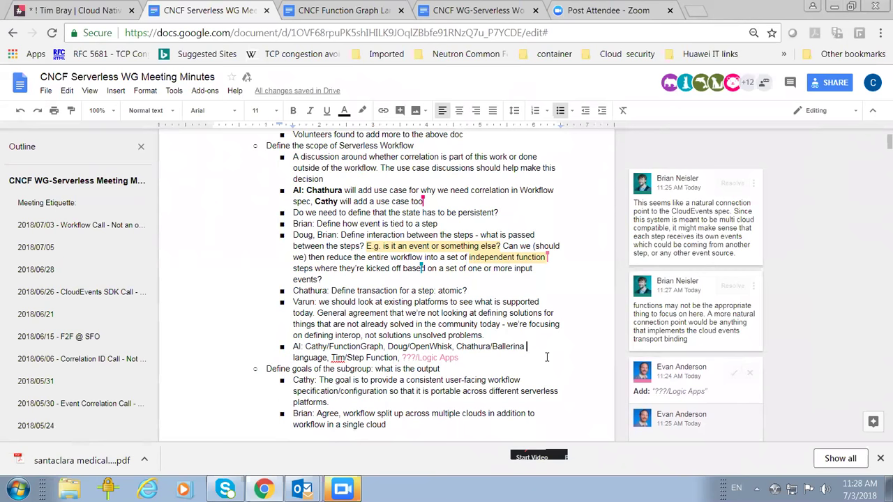
# Add a bullet under the "two approaches: state machine vs dependency graph" note reading ": need to understand difference of"
pyautogui.scroll(2, 528, 318)
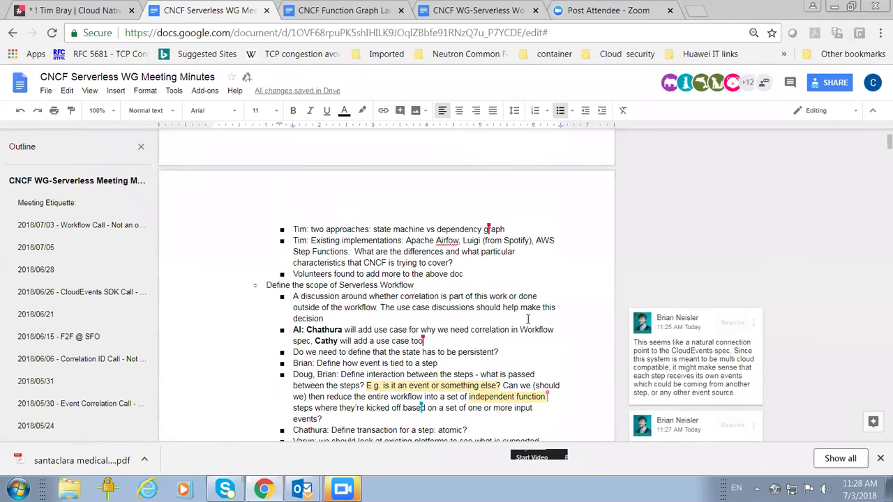
pyautogui.scroll(1, 528, 318)
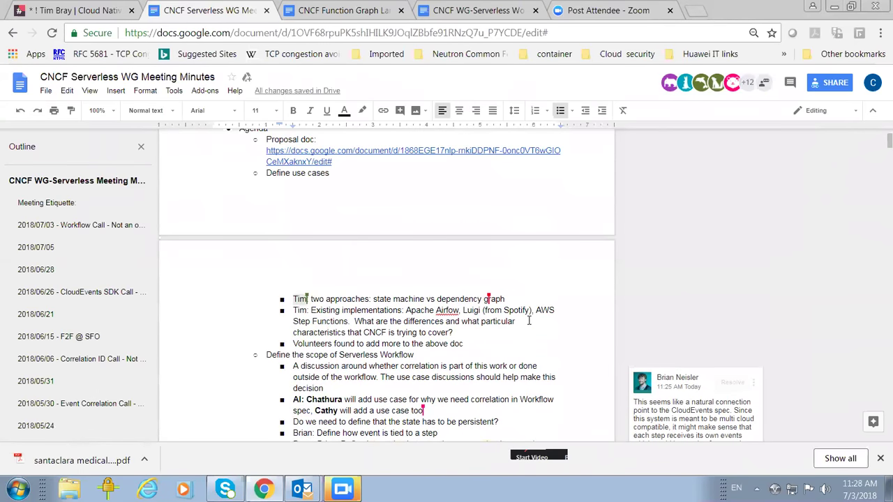
pyautogui.scroll(-1, 529, 321)
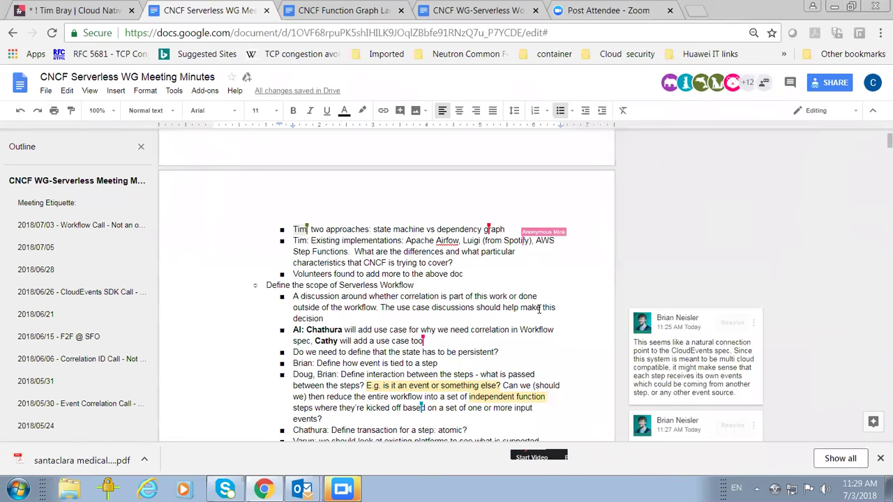
pyautogui.click(516, 230)
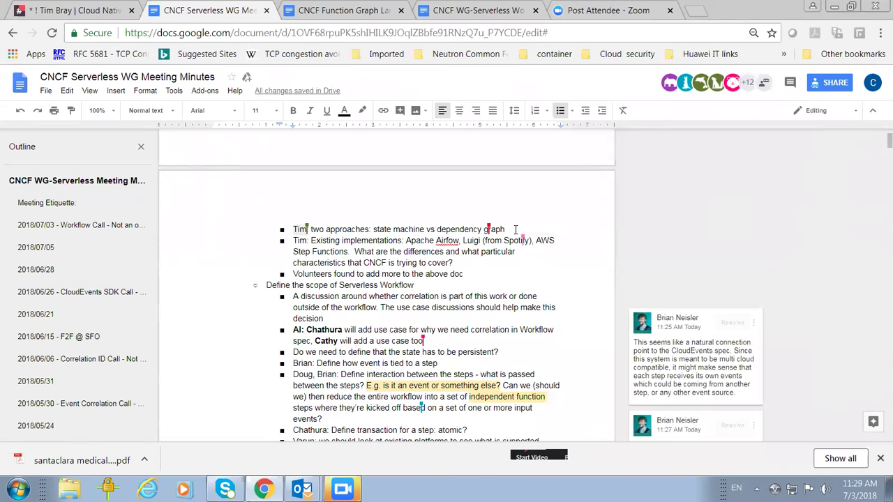
pyautogui.press('Return')
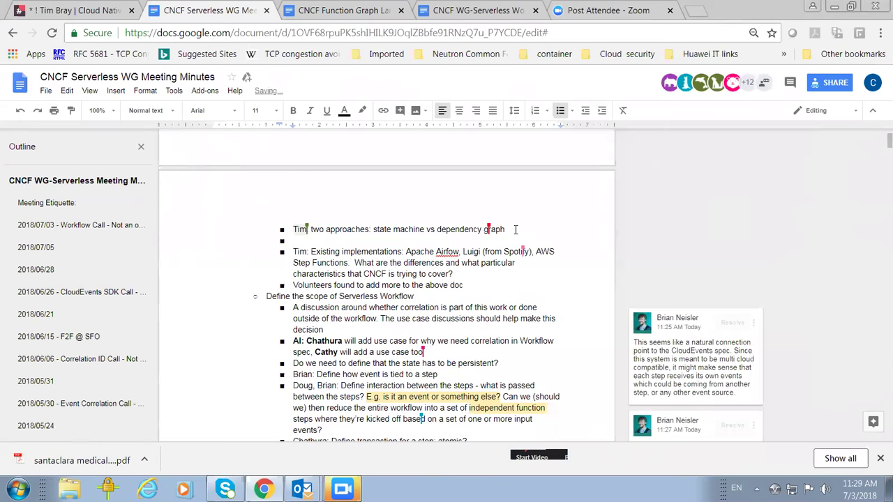
pyautogui.write(': need to understand differen')
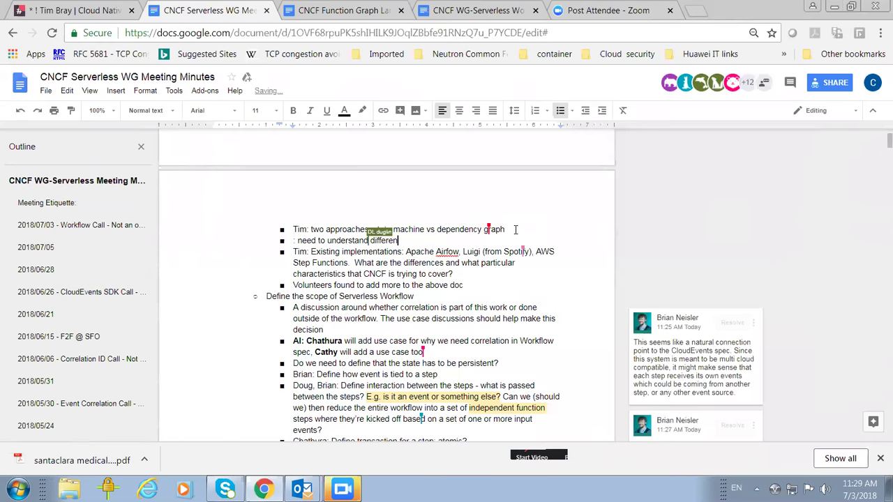
pyautogui.write('ce of')
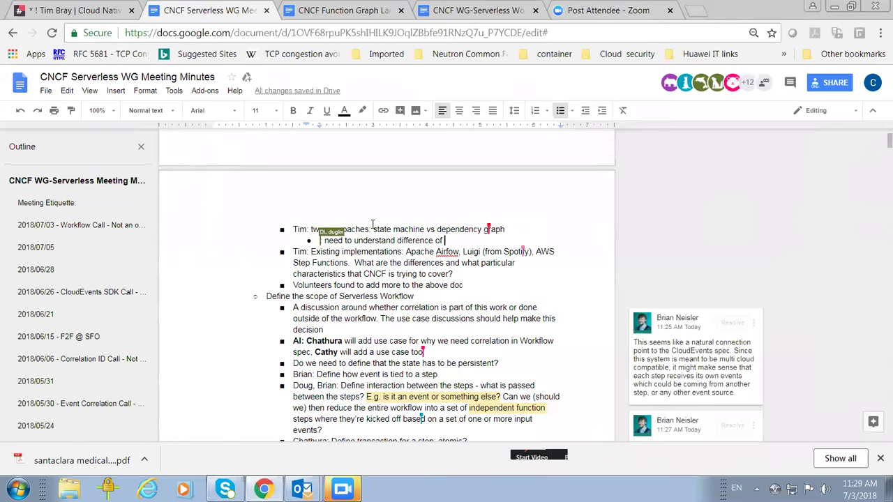
# Complete the new bullet with the copied phrase "state machine vs dependency graph" followed by ". Don't see much difference."
pyautogui.moveTo(373, 224); pyautogui.dragTo(392, 227)
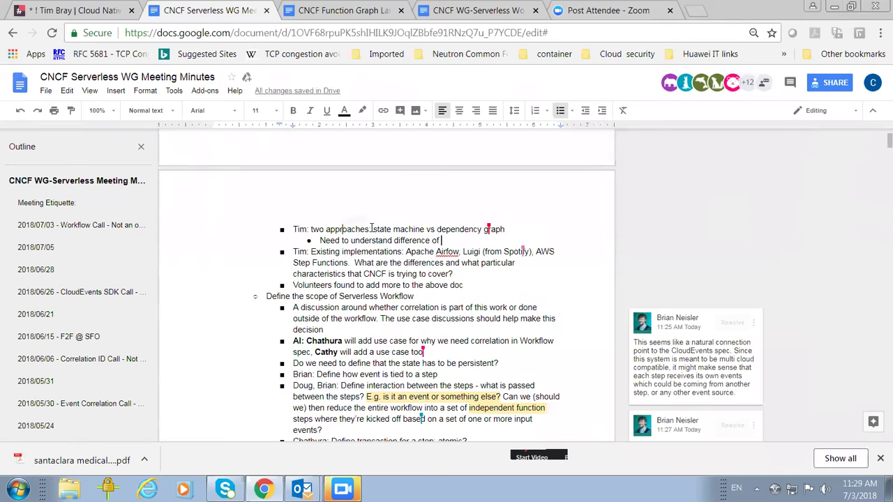
pyautogui.moveTo(449, 224); pyautogui.dragTo(498, 229)
pyautogui.rightClick(498, 229)
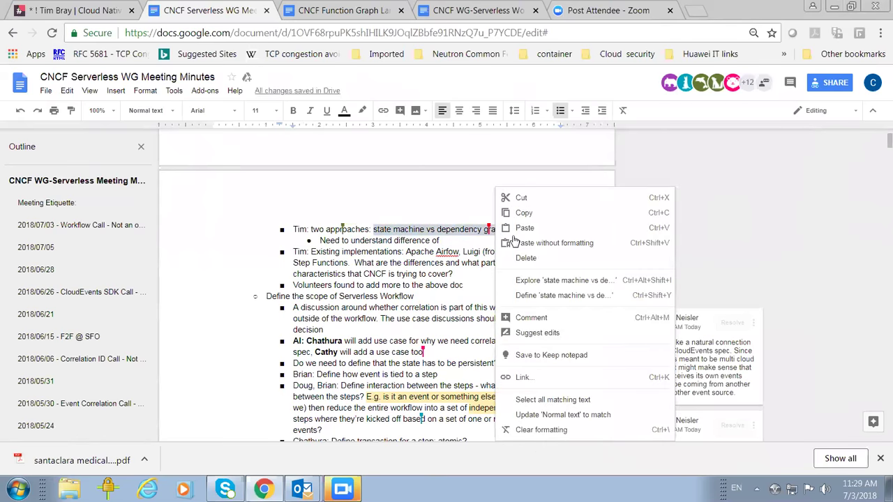
pyautogui.click(520, 214)
pyautogui.click(472, 240)
pyautogui.rightClick(472, 240)
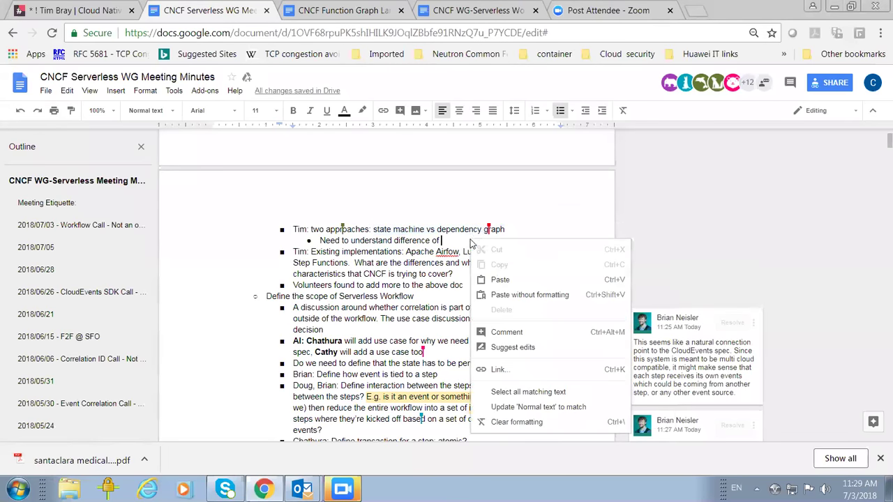
pyautogui.click(493, 279)
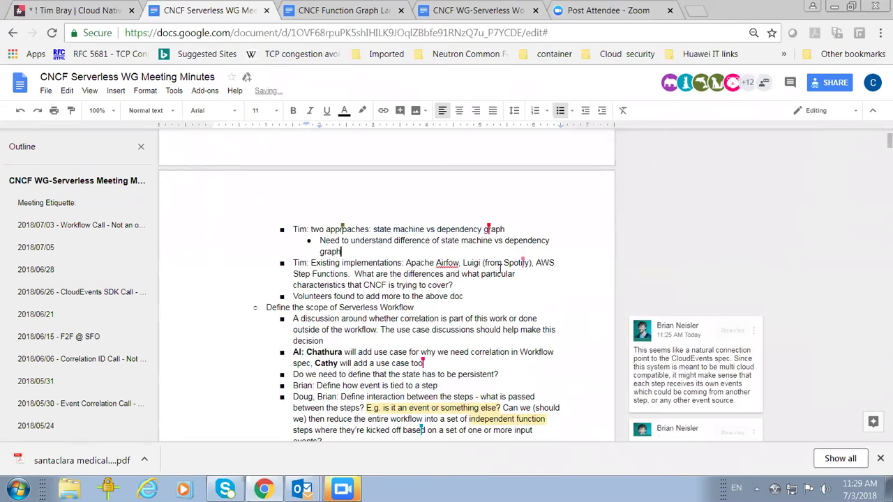
pyautogui.write(". Don't see much difference.")
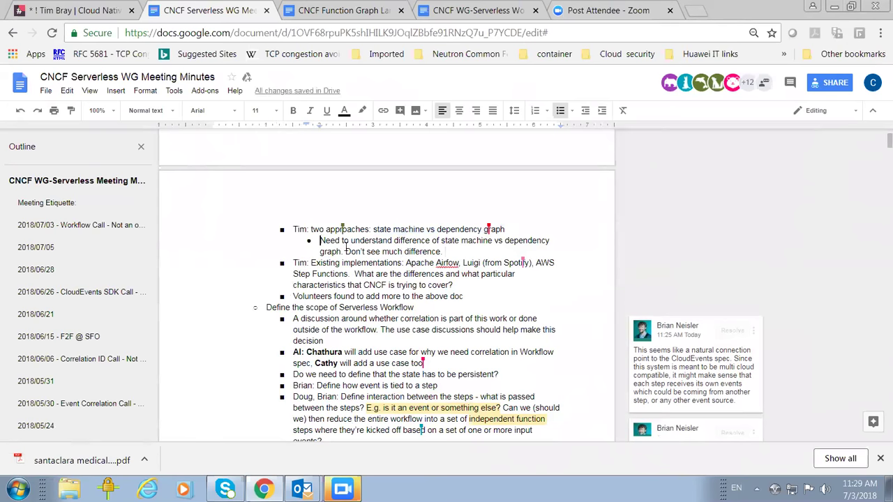
pyautogui.click(479, 249)
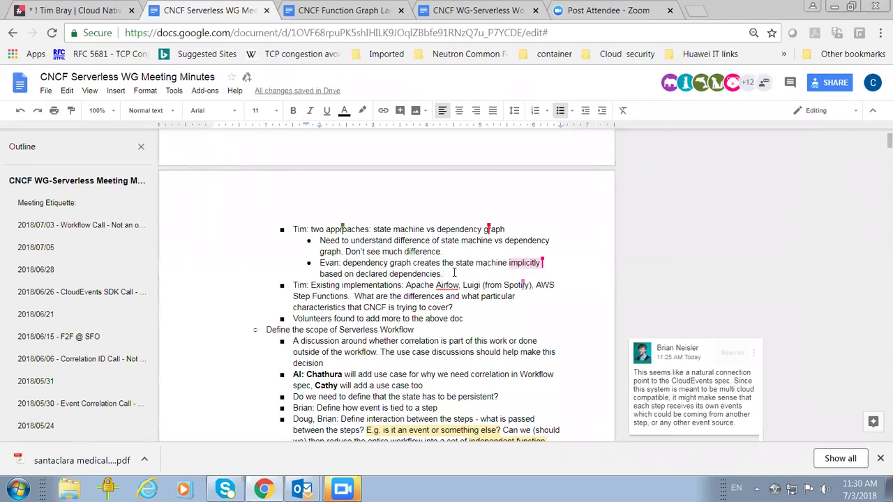
# Review the notes on the two workflow approaches, the scope discussion with its comments, and the platform action item
pyautogui.scroll(-3, 454, 273)
pyautogui.scroll(3, 454, 273)
pyautogui.scroll(-3, 454, 273)
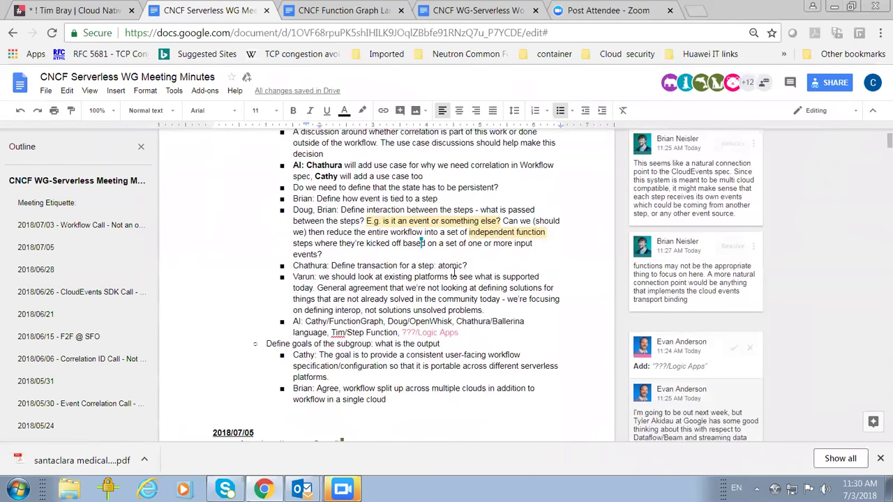
pyautogui.scroll(1, 454, 273)
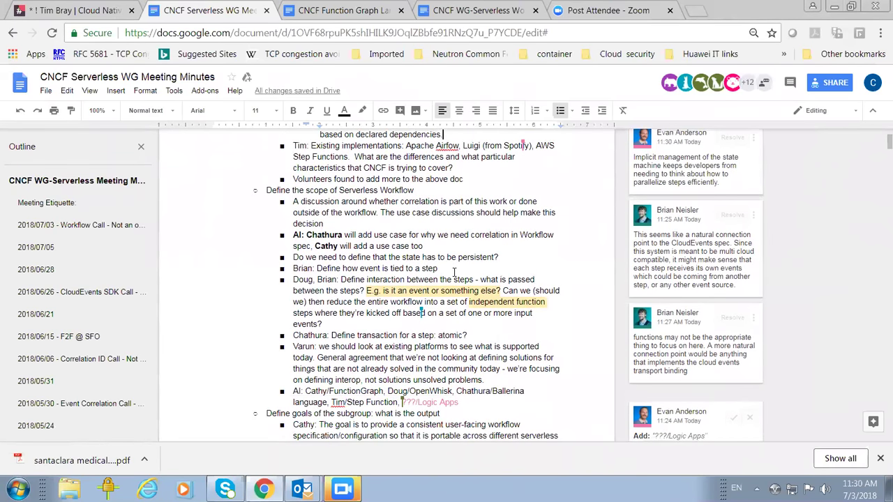
pyautogui.scroll(4, 453, 272)
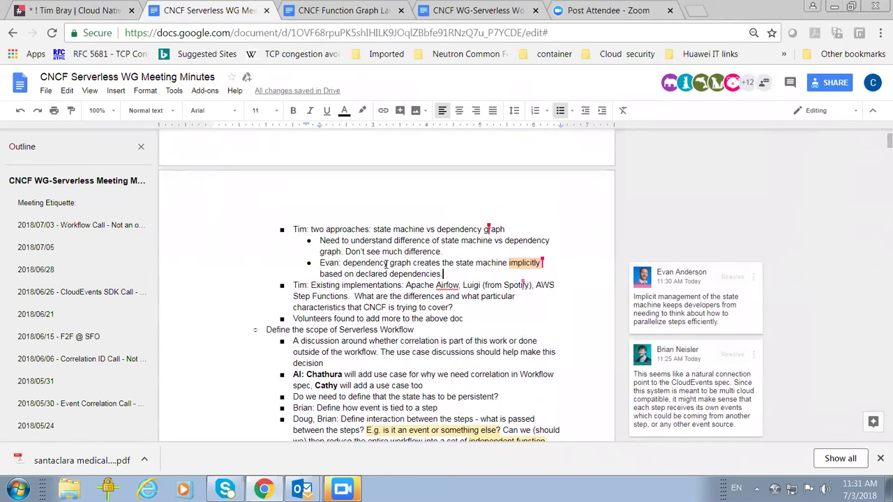
pyautogui.moveTo(436, 230); pyautogui.dragTo(486, 230)
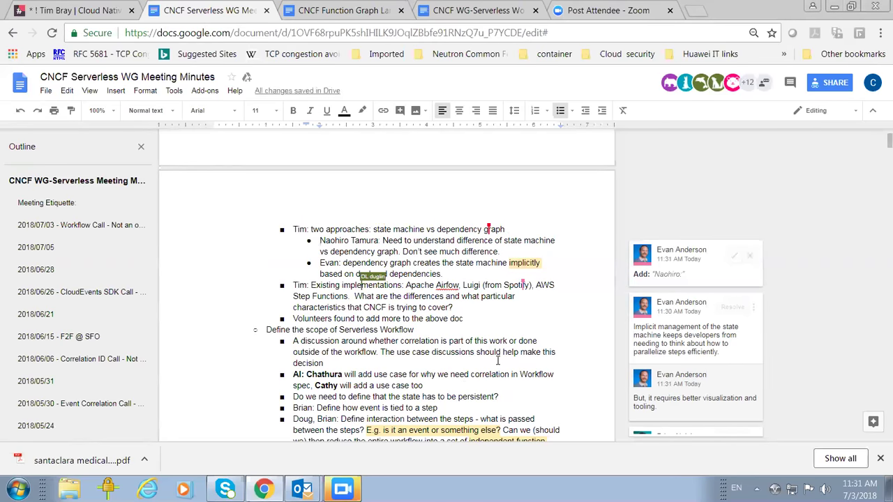
pyautogui.scroll(-2, 498, 360)
pyautogui.scroll(-1, 498, 360)
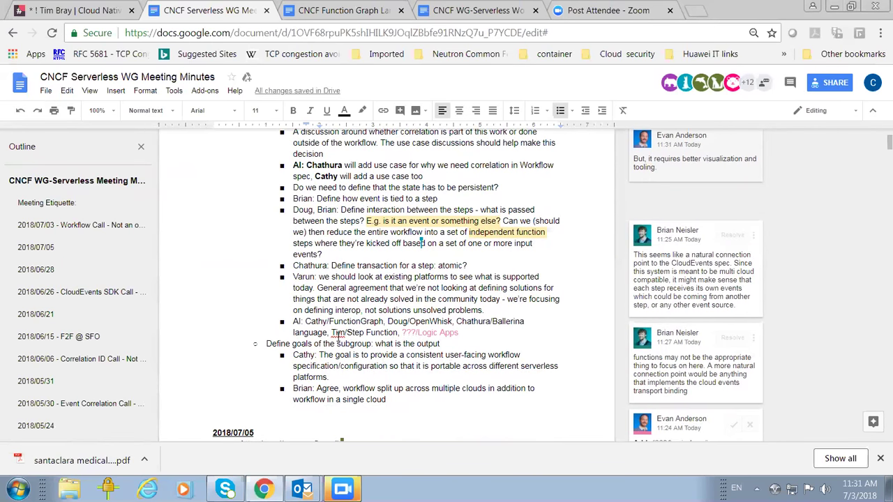
pyautogui.click(470, 333)
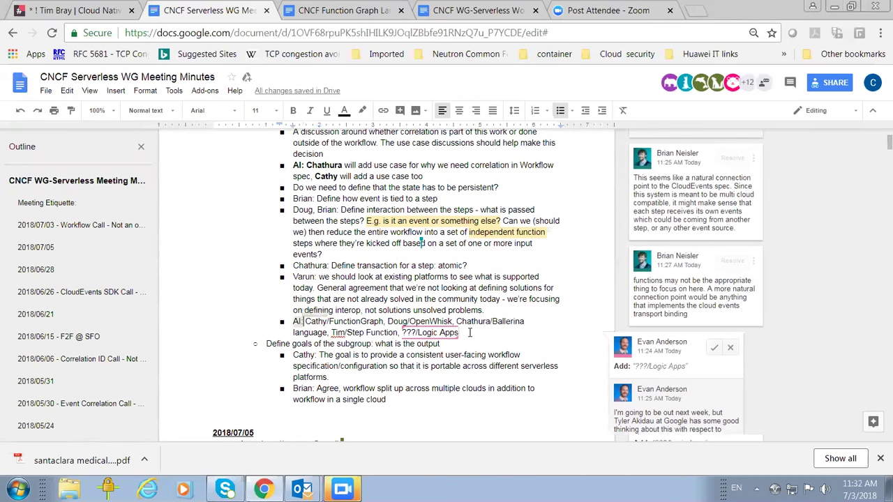